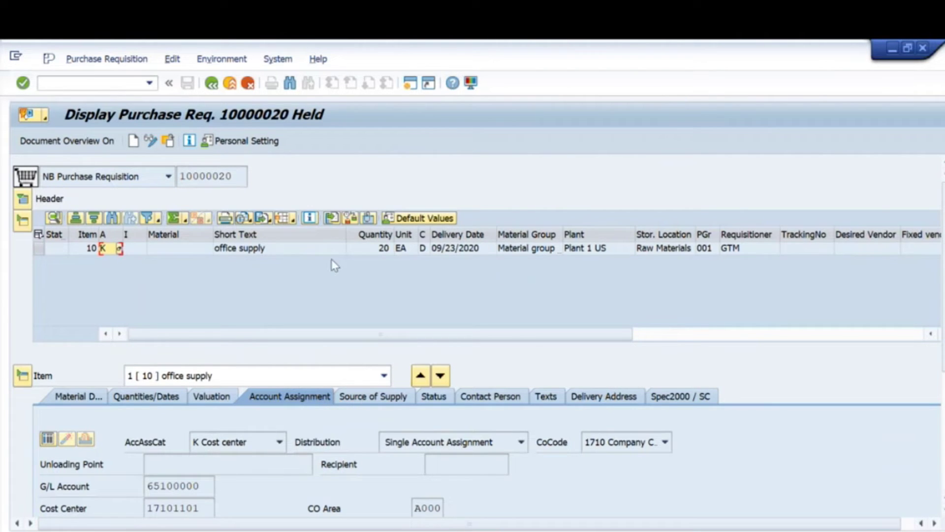
left_click(132, 248)
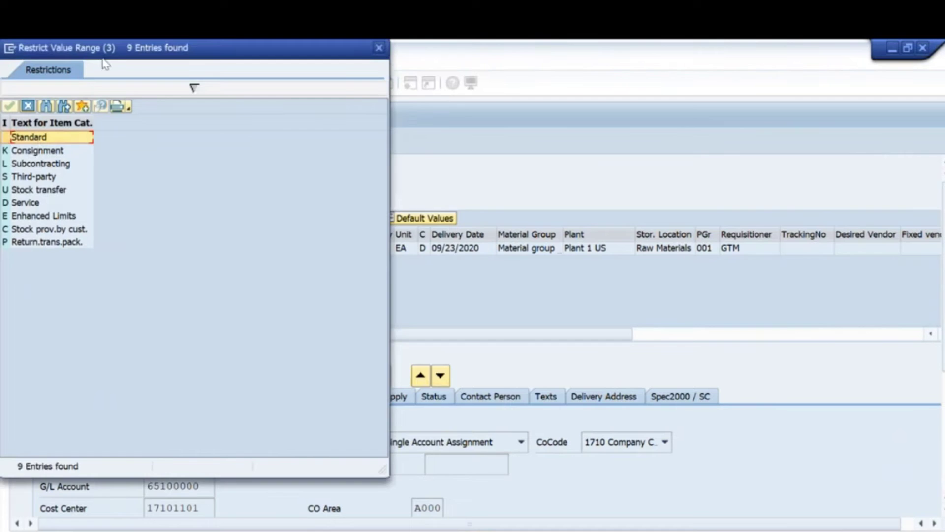
left_click_drag(111, 41, 334, 124)
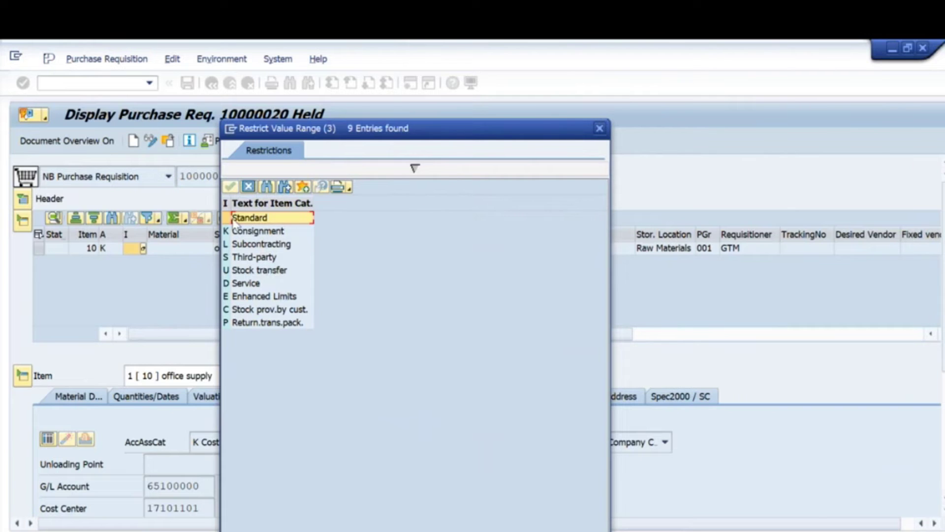
left_click(599, 129)
left_click(120, 250)
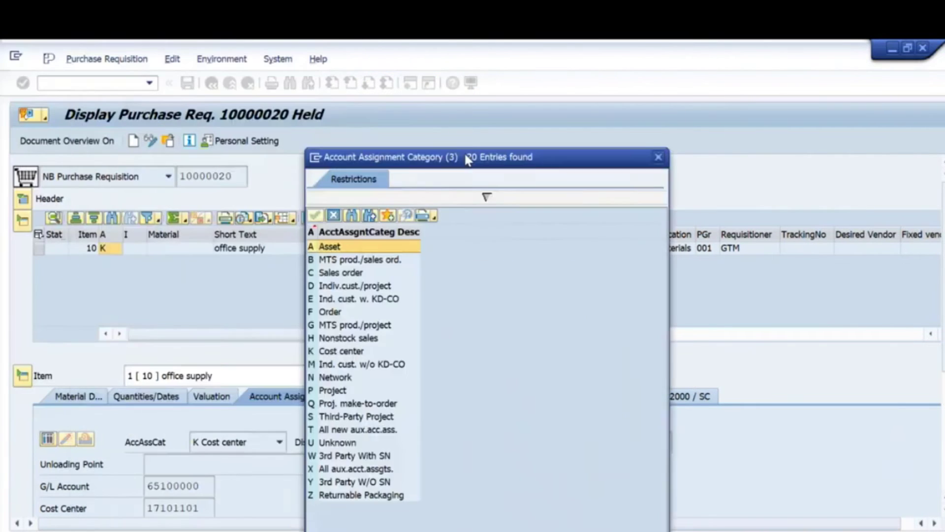
left_click(377, 227)
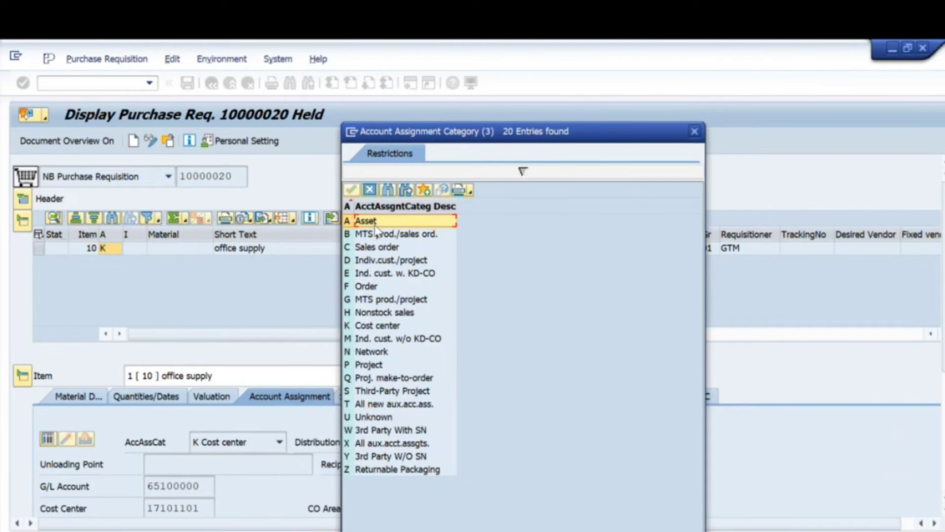
left_click(379, 325)
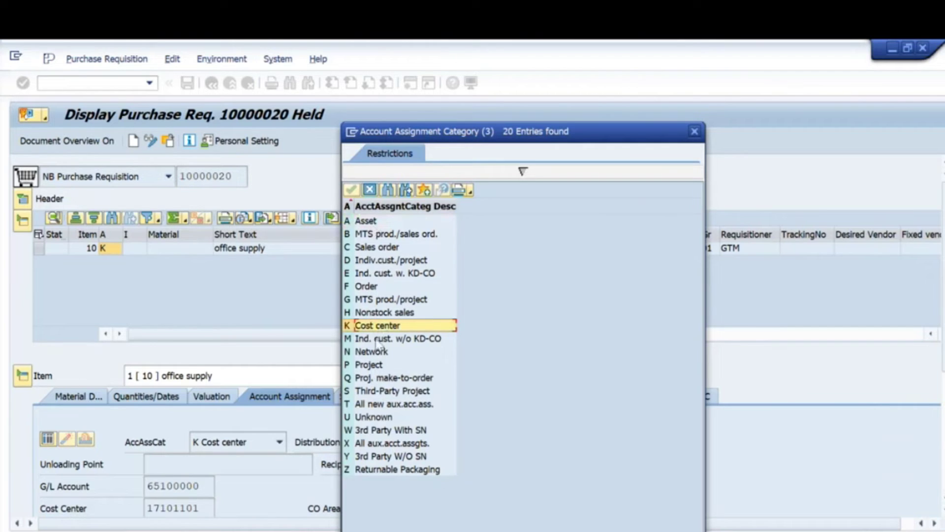
left_click(378, 225)
left_click(371, 290)
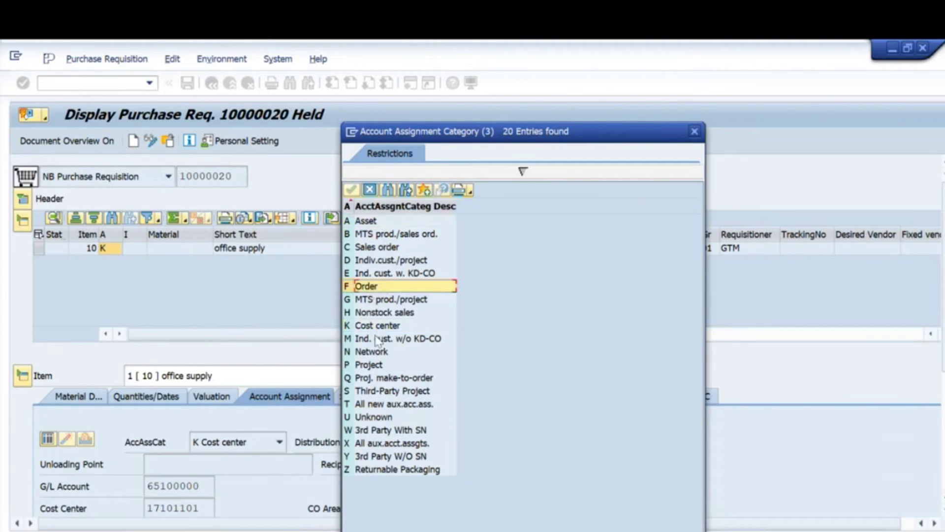
left_click(374, 299)
left_click(368, 287)
left_click(372, 326)
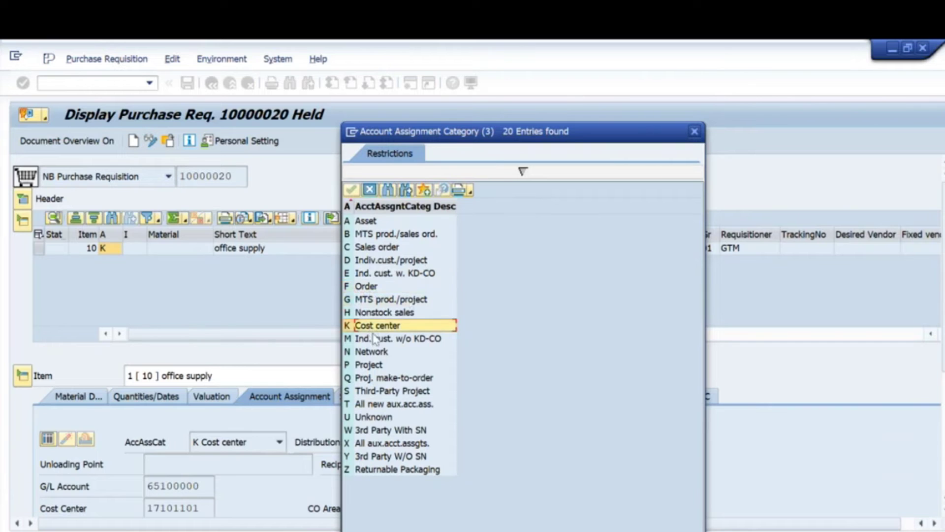
left_click(371, 223)
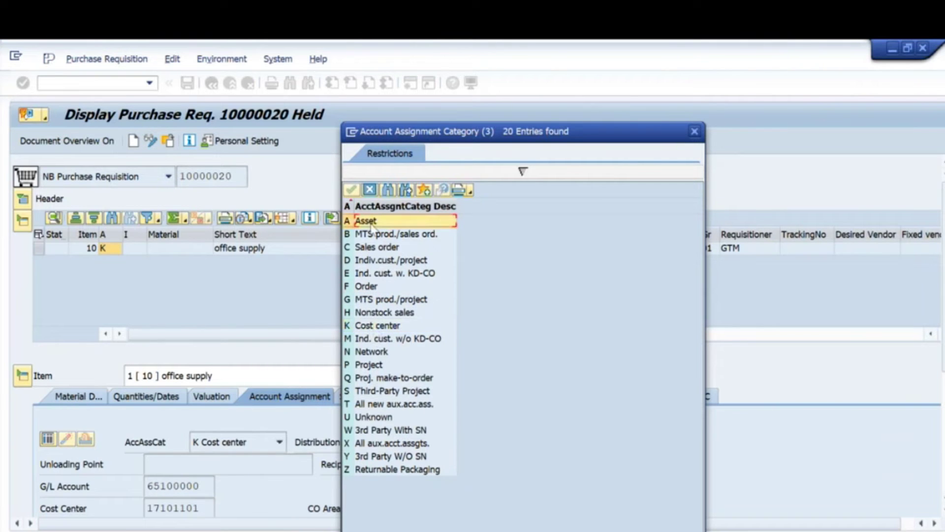
left_click(369, 288)
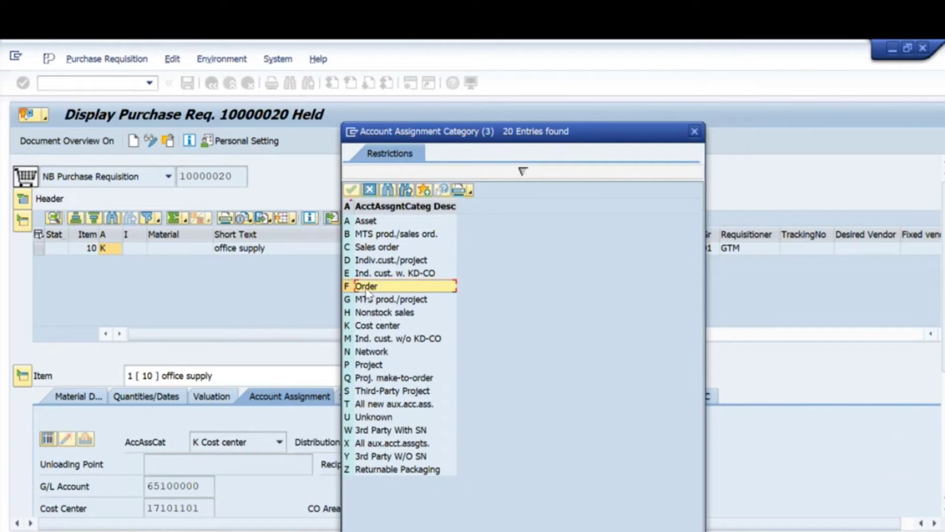
left_click(375, 248)
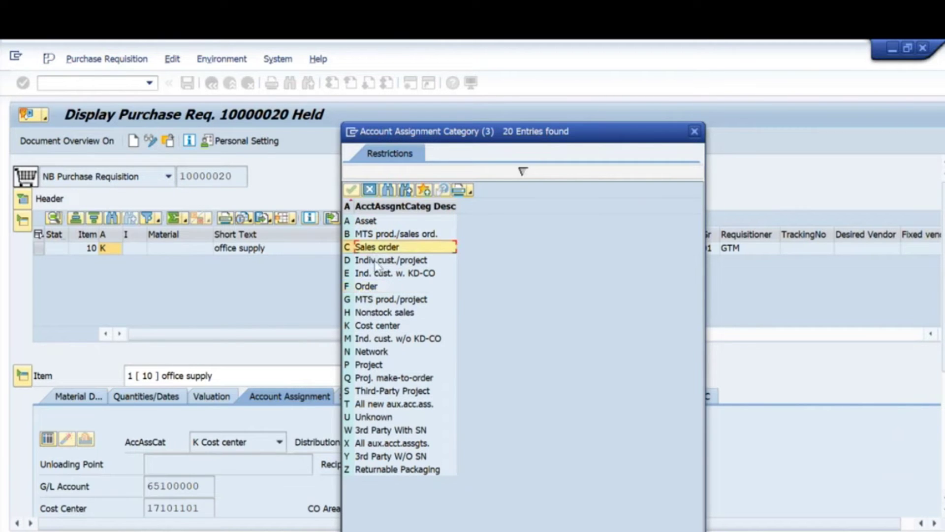
left_click(370, 366)
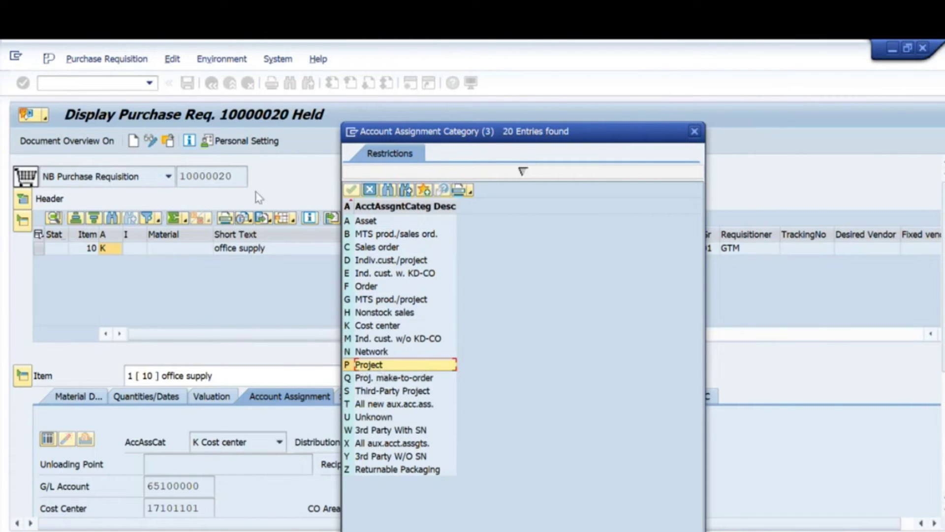
left_click(373, 287)
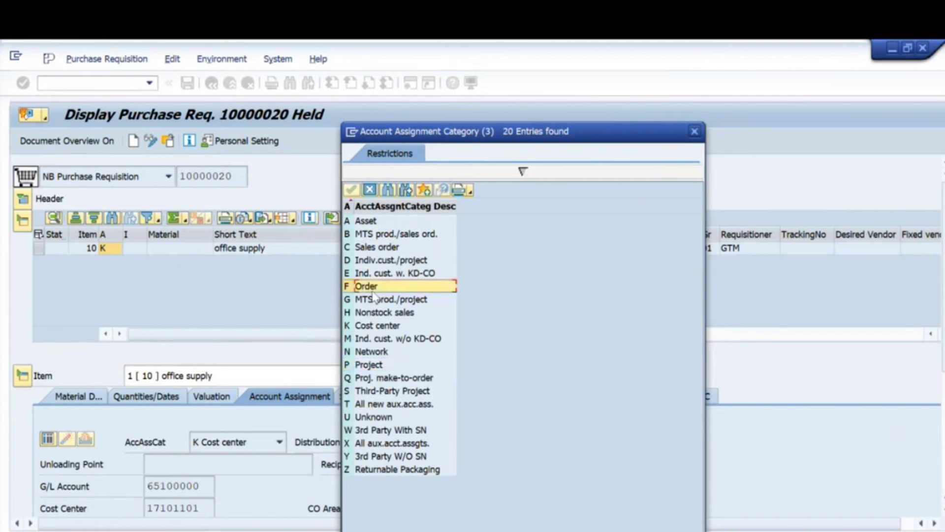
left_click(367, 249)
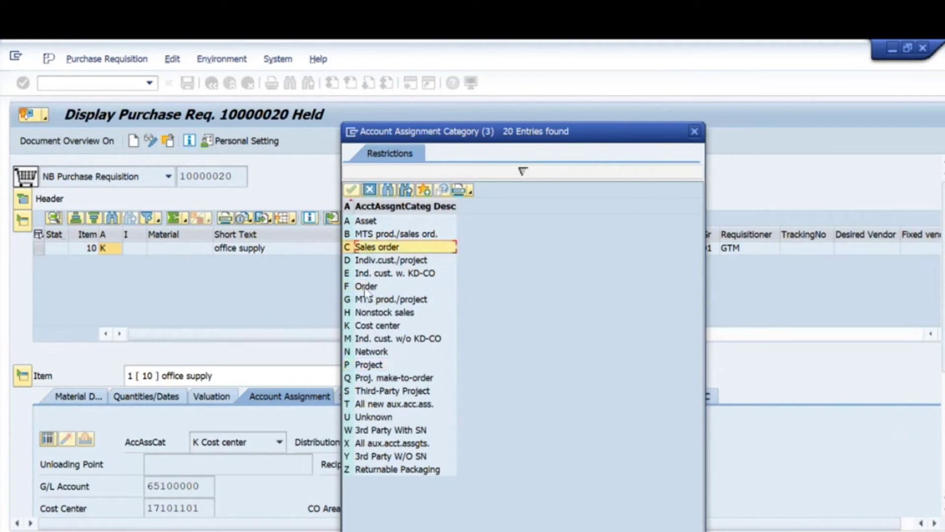
left_click(374, 327)
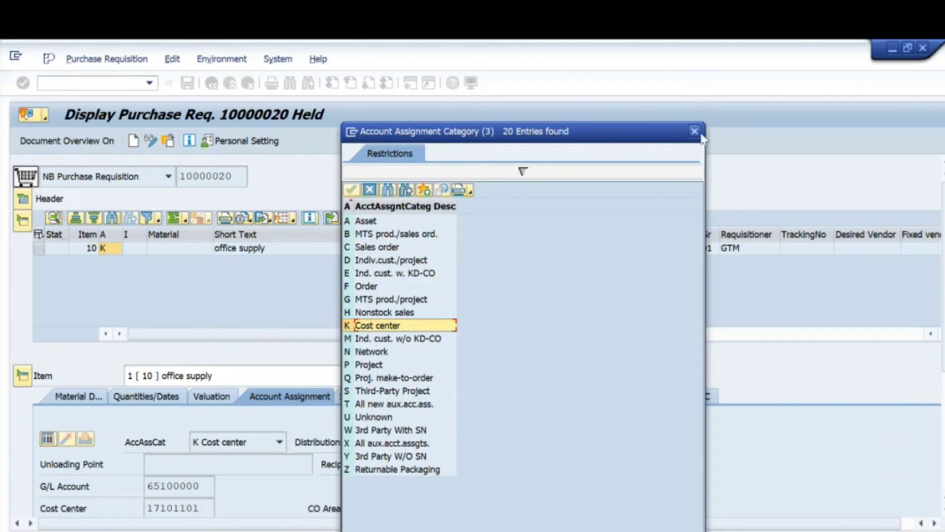
left_click(355, 328)
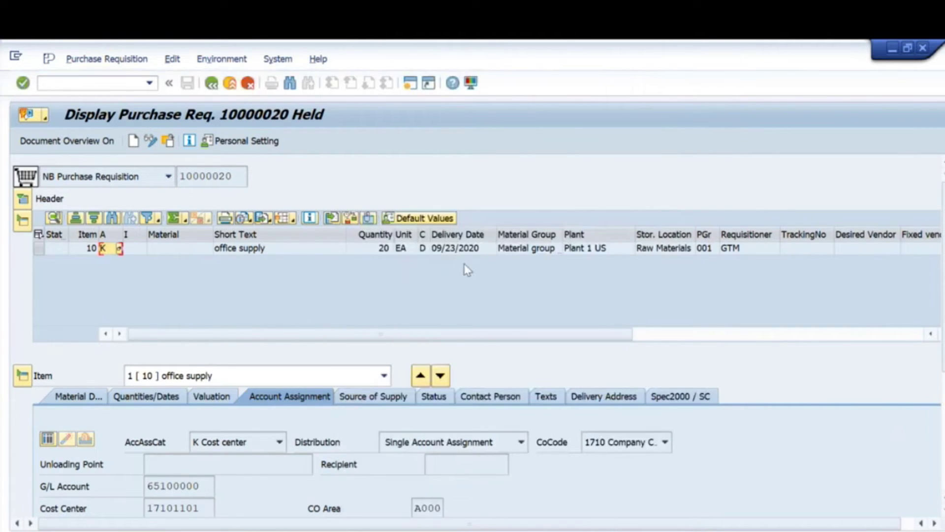
left_click(254, 251)
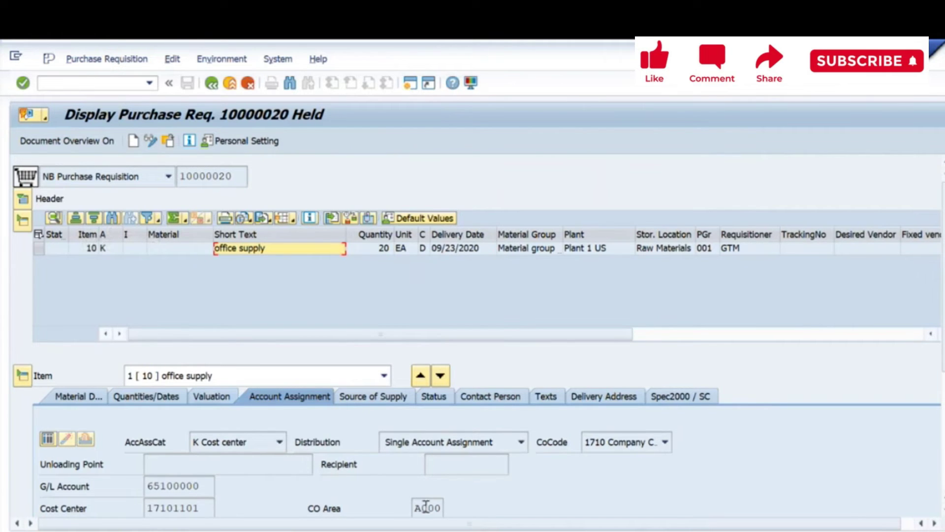
scroll(329, 448, "down", 3)
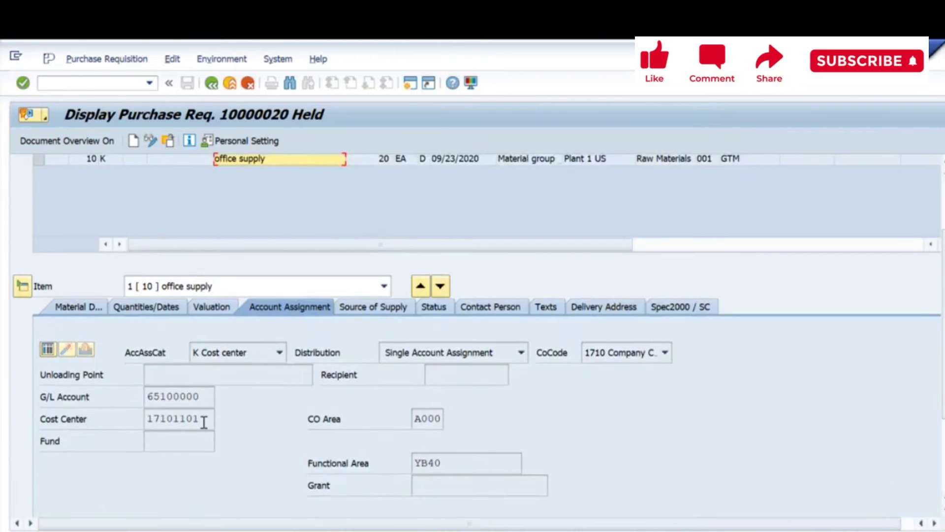
left_click_drag(205, 421, 145, 421)
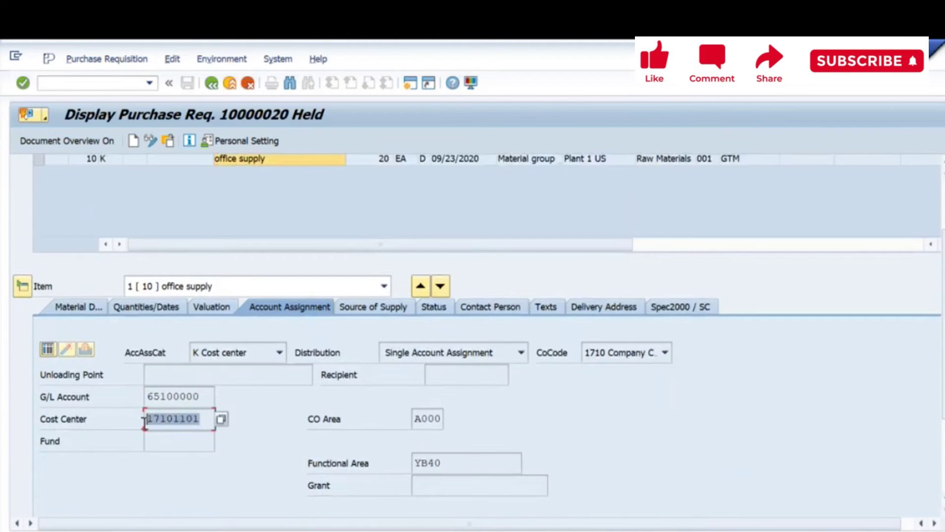
left_click(145, 421)
left_click_drag(204, 420, 147, 424)
left_click(148, 424)
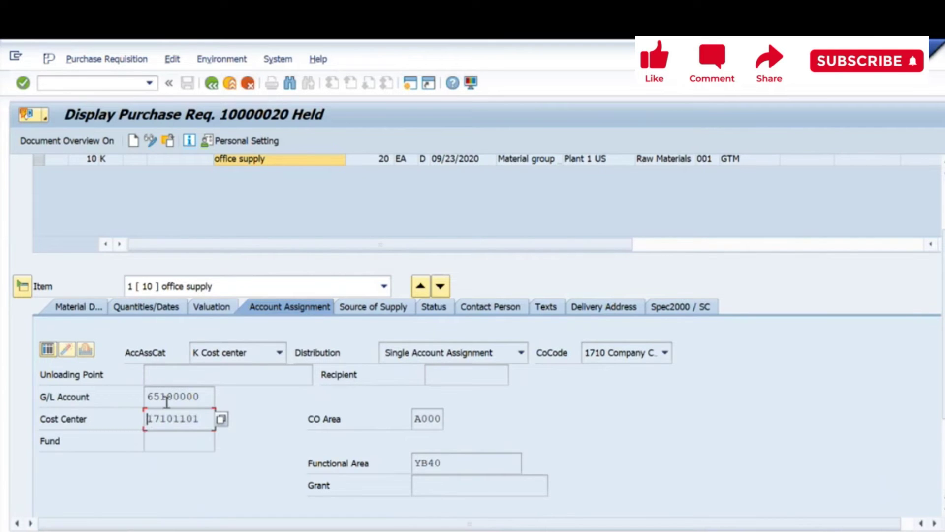
left_click_drag(201, 401, 144, 398)
left_click(144, 397)
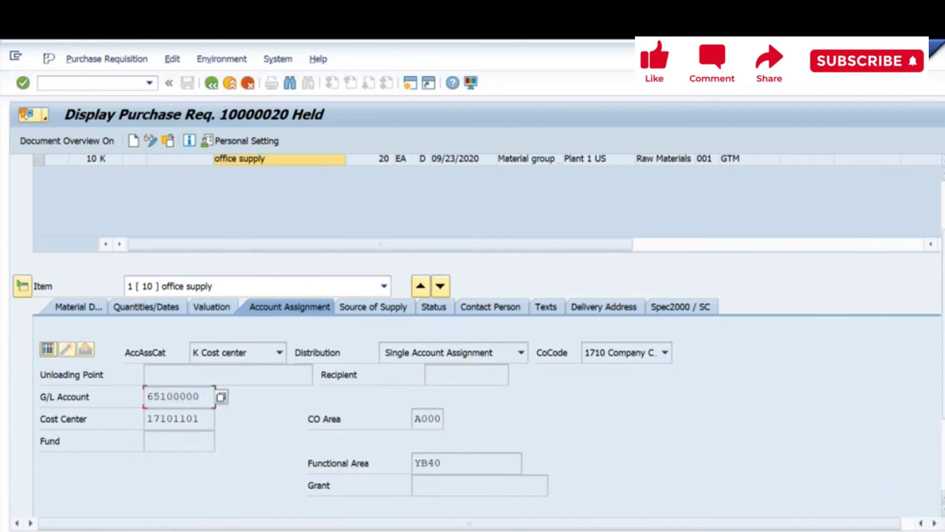
scroll(256, 261, "up", 2)
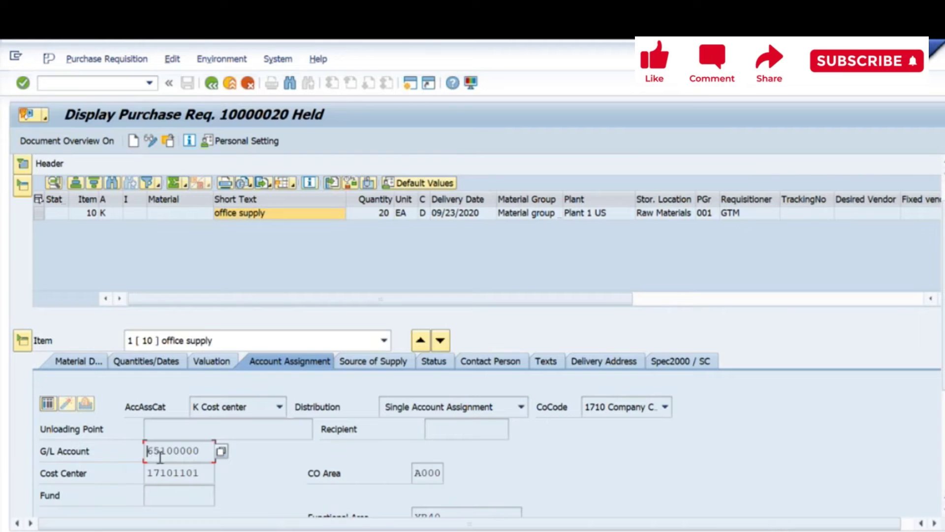
left_click_drag(149, 449, 157, 476)
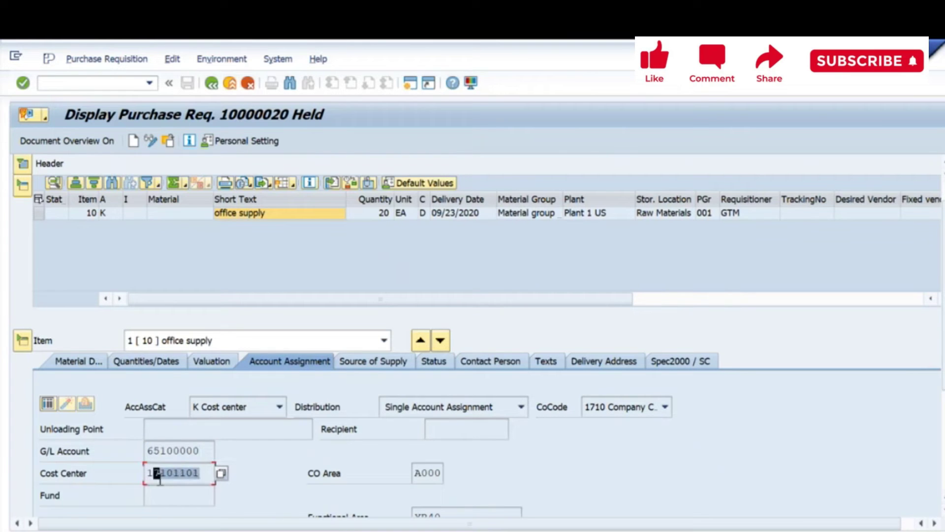
left_click(150, 477)
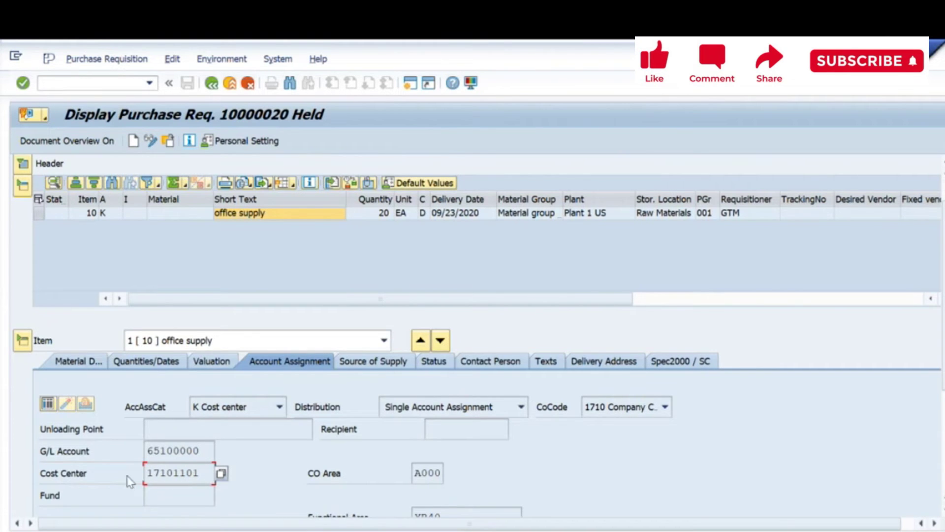
left_click_drag(162, 475, 148, 476)
Run the cost center search with default criteria and browse the 20100 Marketing and 30100 Production entries
left_click(221, 473)
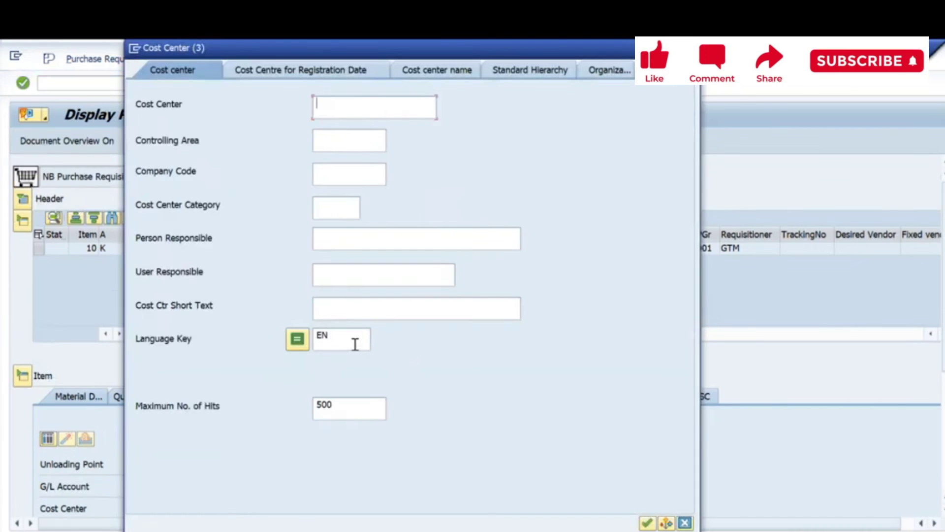
left_click(648, 523)
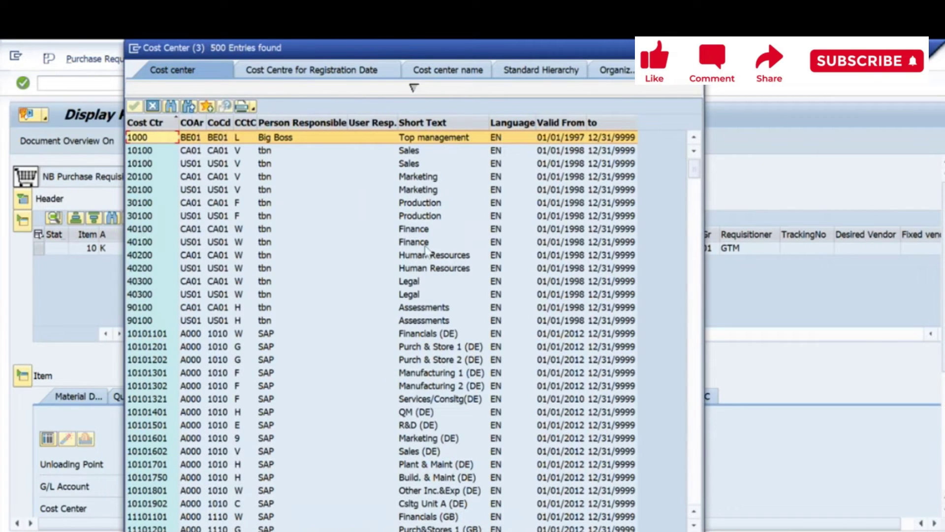
left_click(153, 177)
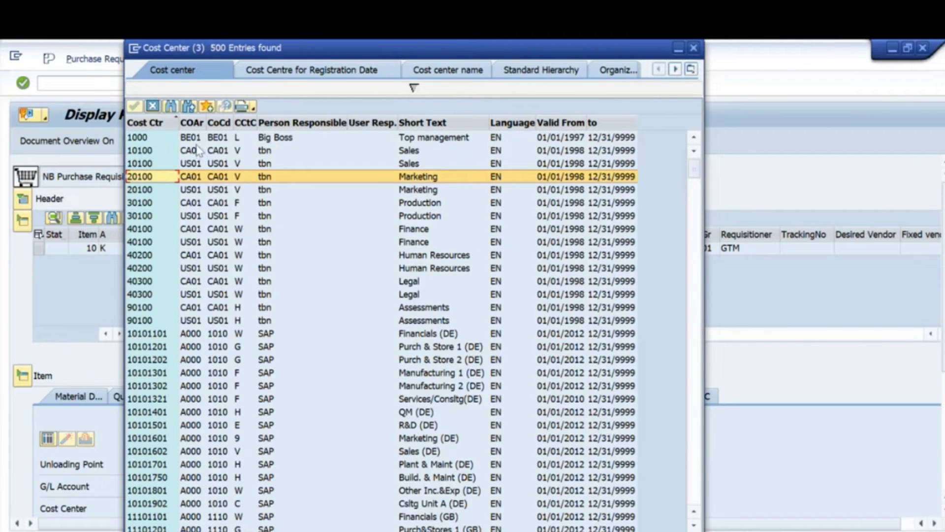
left_click(193, 192)
left_click(193, 204)
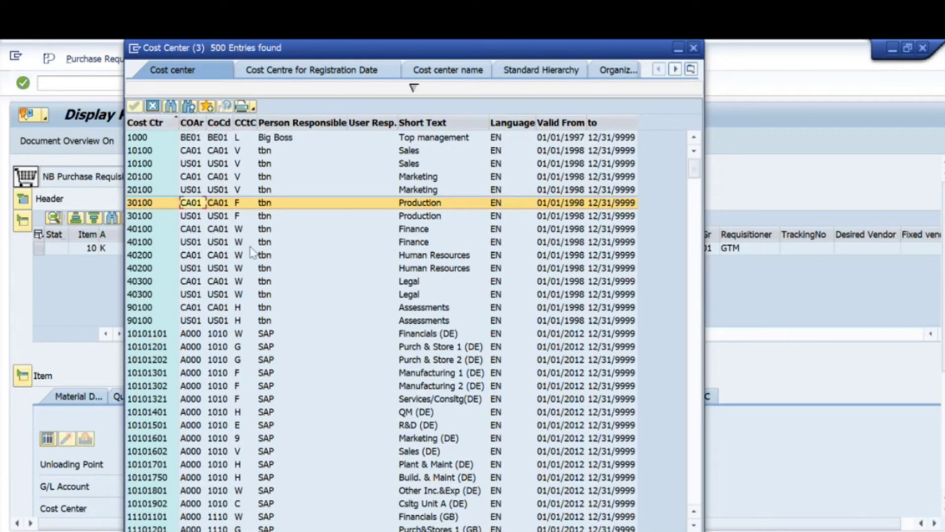
left_click_drag(186, 53, 240, 106)
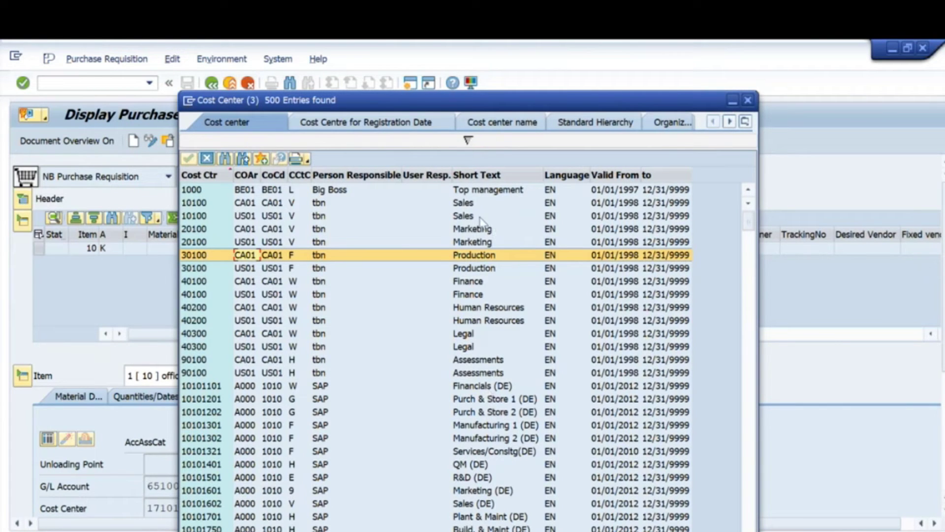
Review the 10100 Sales, 30100 Production, 40300 Legal, 40200 HR and 10101601 Marketing (DE) cost centers
left_click(467, 205)
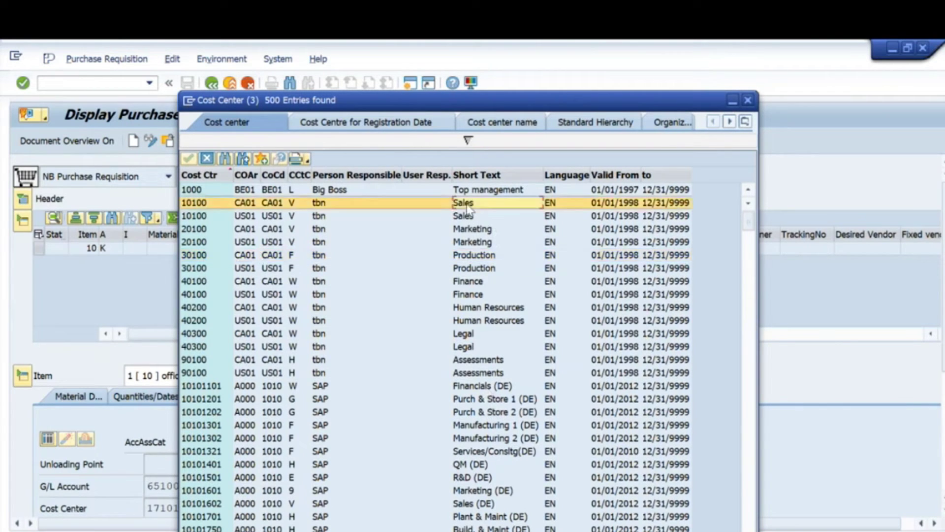
left_click(471, 258)
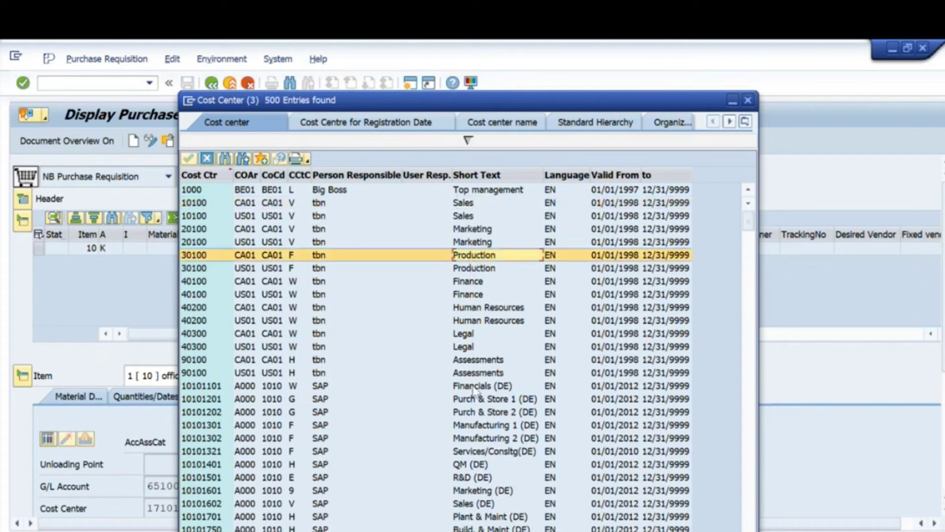
left_click(468, 336)
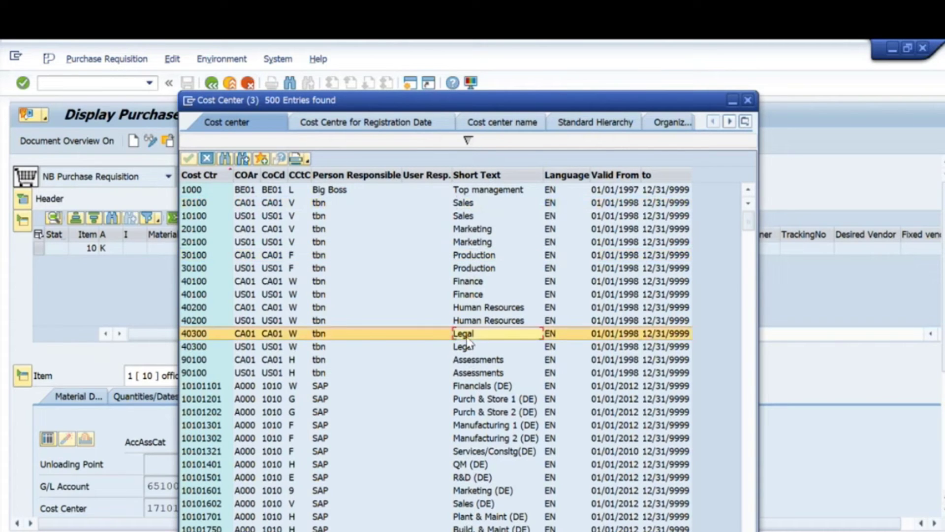
left_click(476, 310)
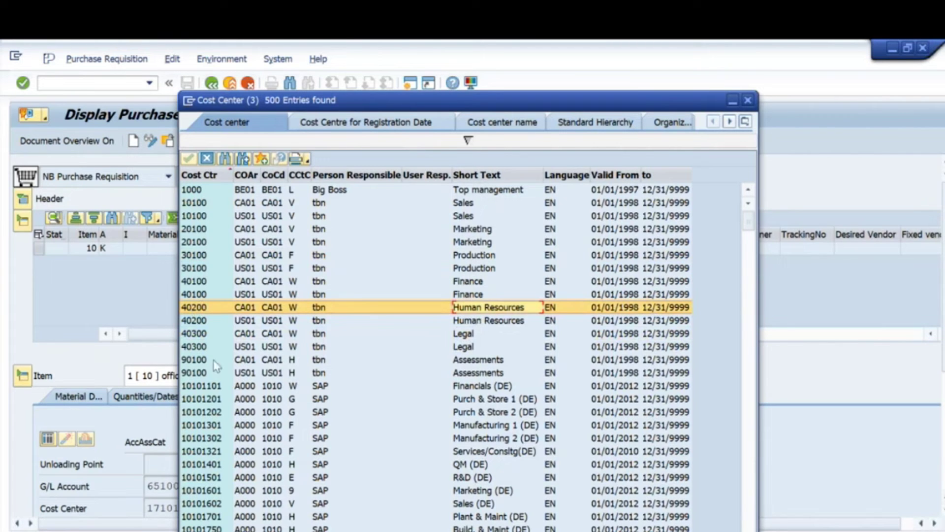
left_click_drag(490, 108, 617, 81)
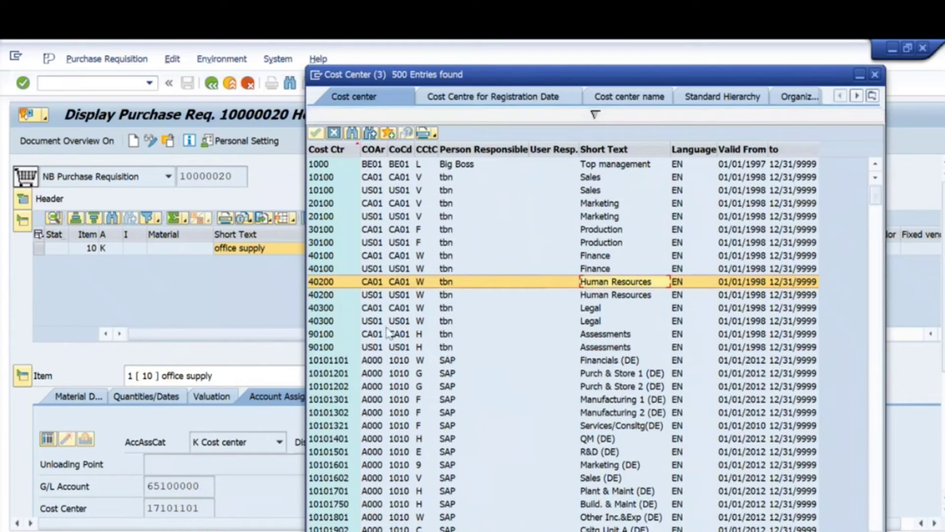
left_click(326, 465)
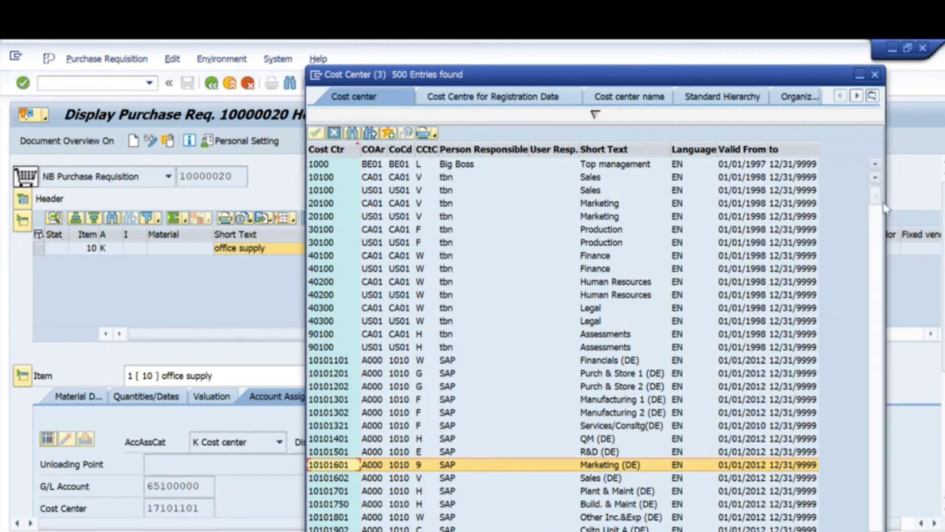
left_click_drag(876, 205, 877, 336)
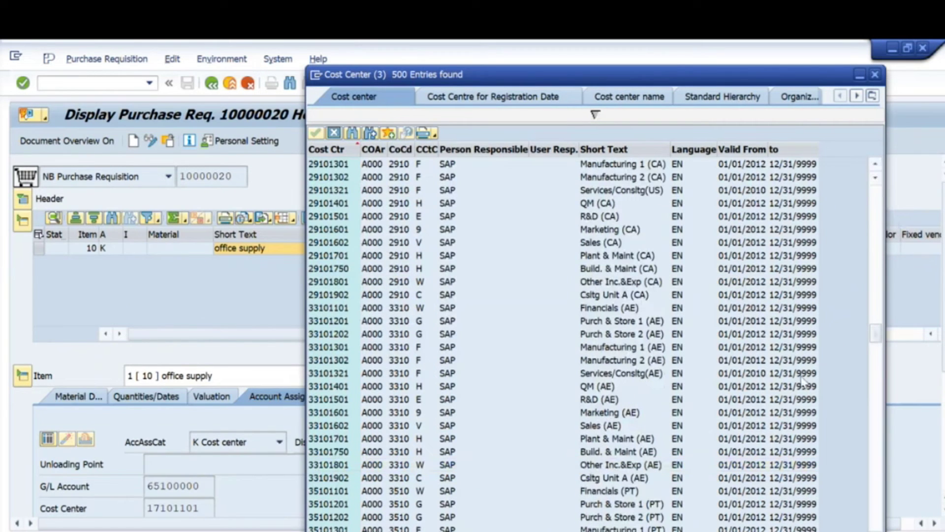
Browse cost centers 33101401 QM through 55101301 Manufacturing 1 (MX), then close the list without choosing
left_click(607, 387)
left_click(598, 404)
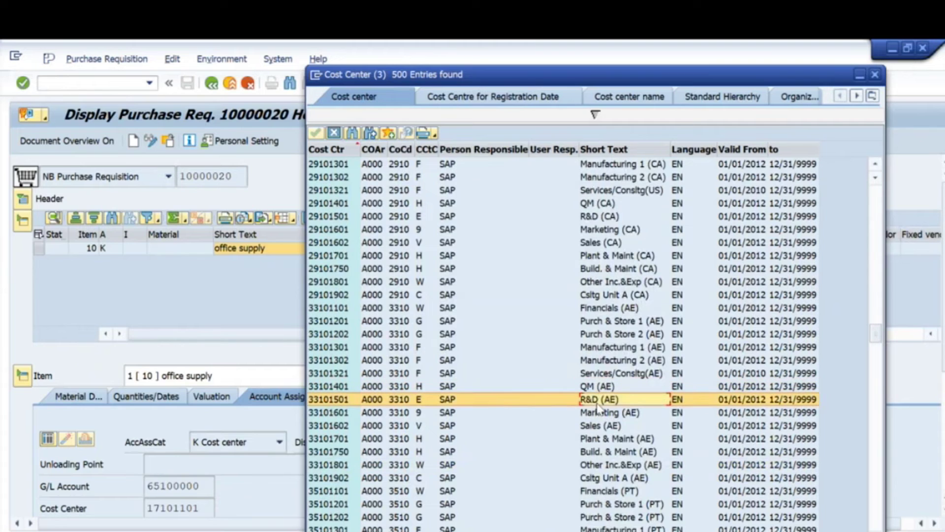
left_click(602, 260)
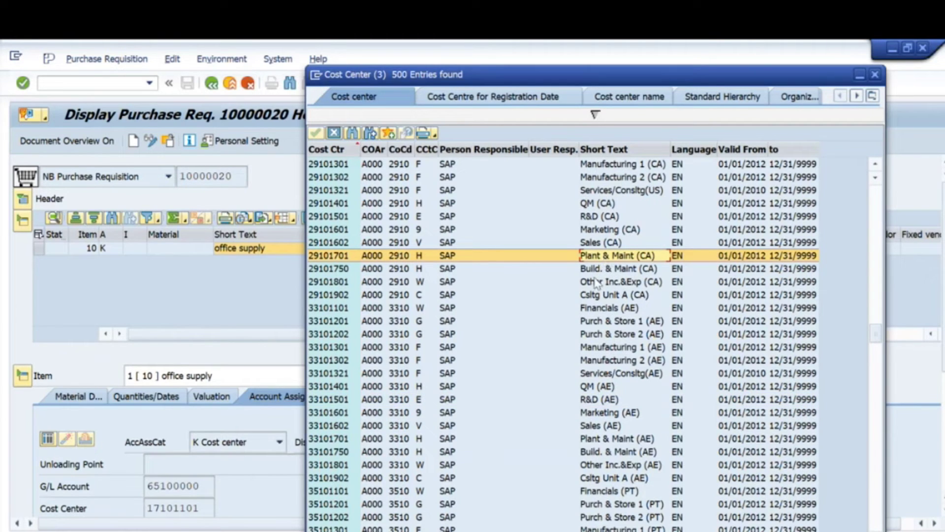
left_click(614, 453)
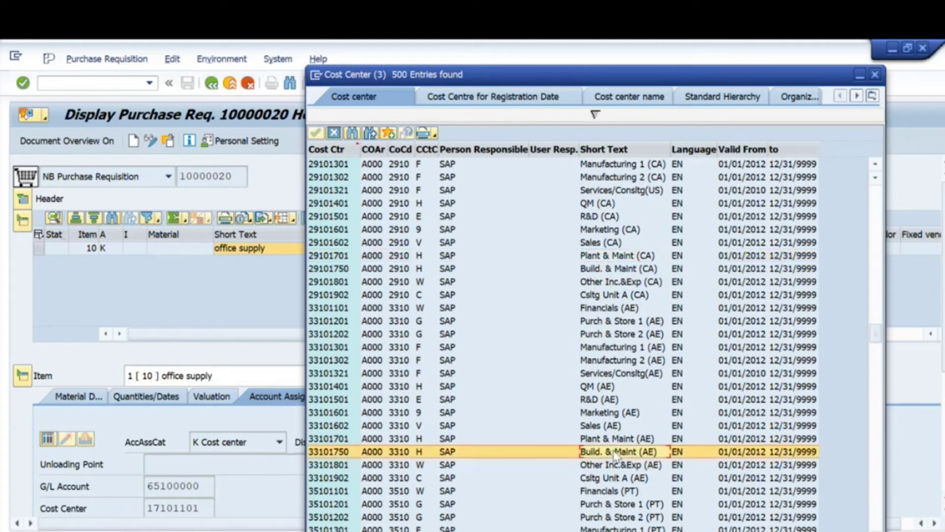
left_click(607, 507)
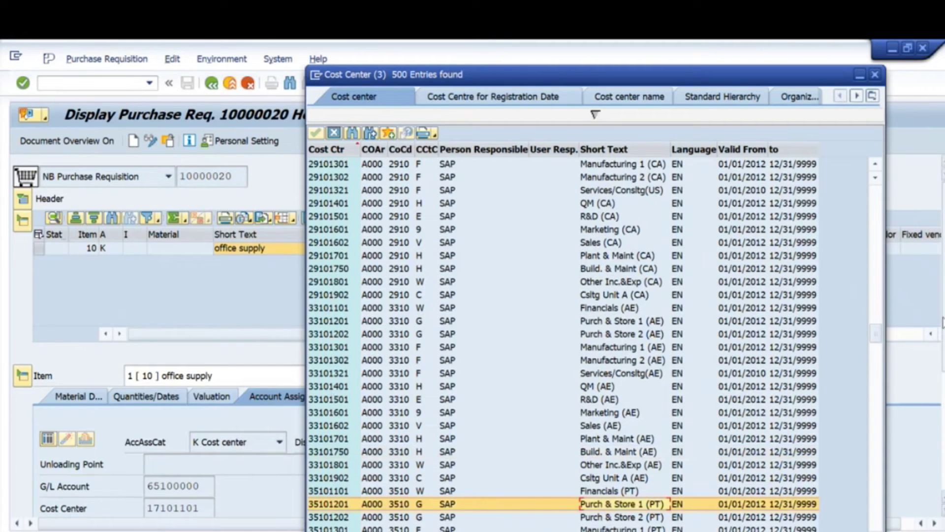
left_click_drag(880, 342, 880, 421)
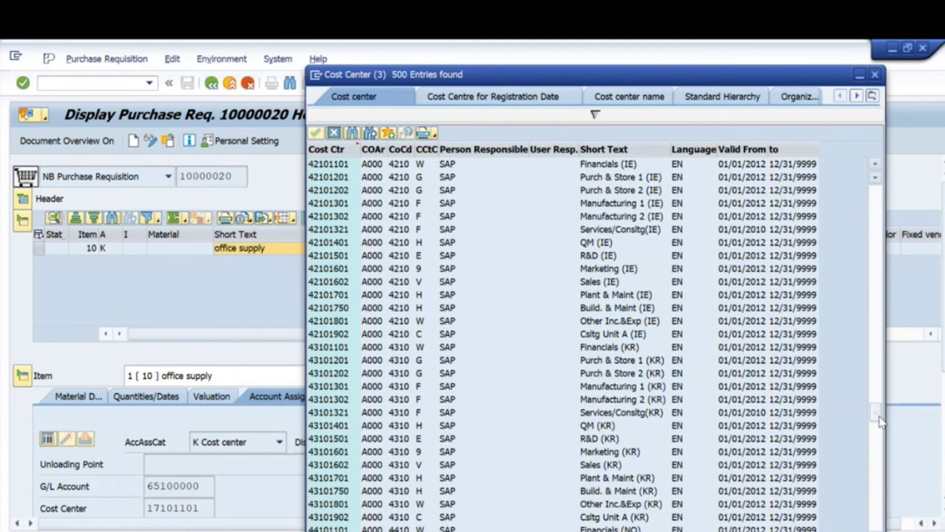
left_click(606, 494)
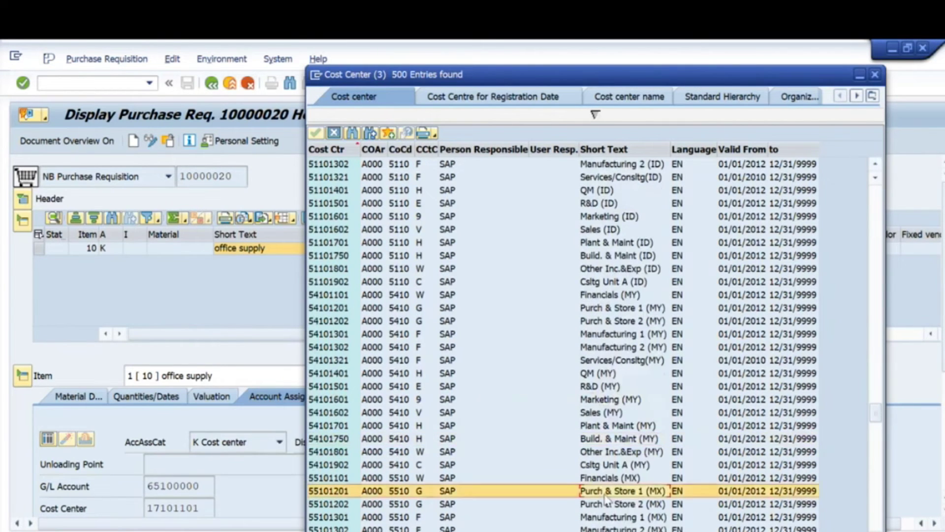
left_click(607, 521)
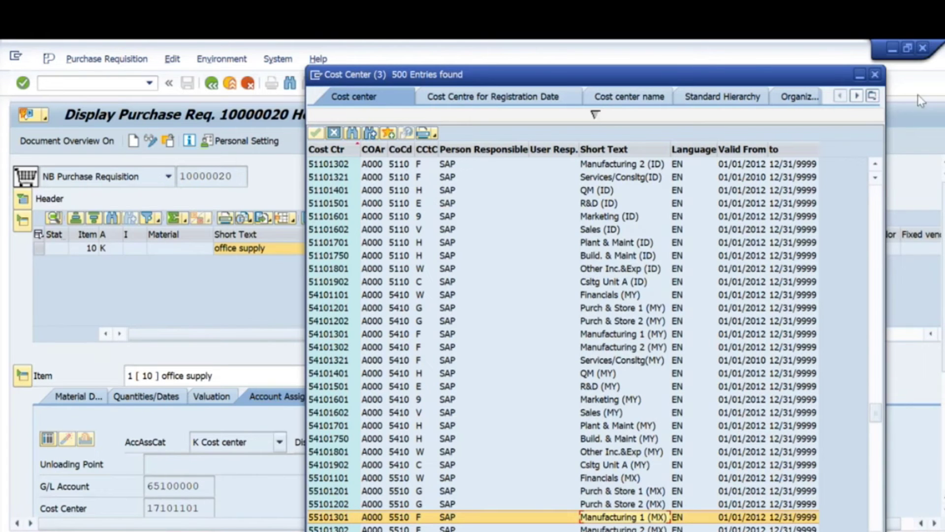
left_click(875, 74)
scroll(424, 485, "down", 1)
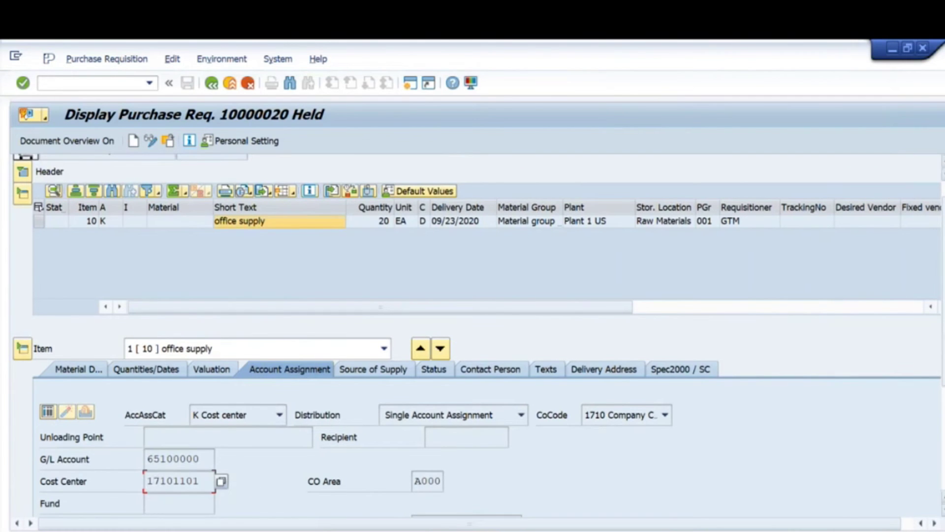
scroll(196, 405, "down", 4)
left_click(221, 383)
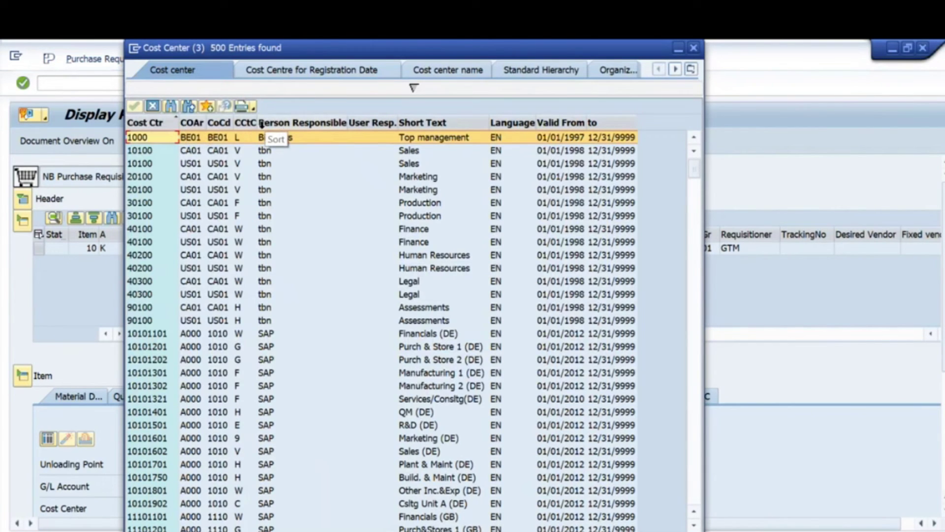
left_click(142, 192)
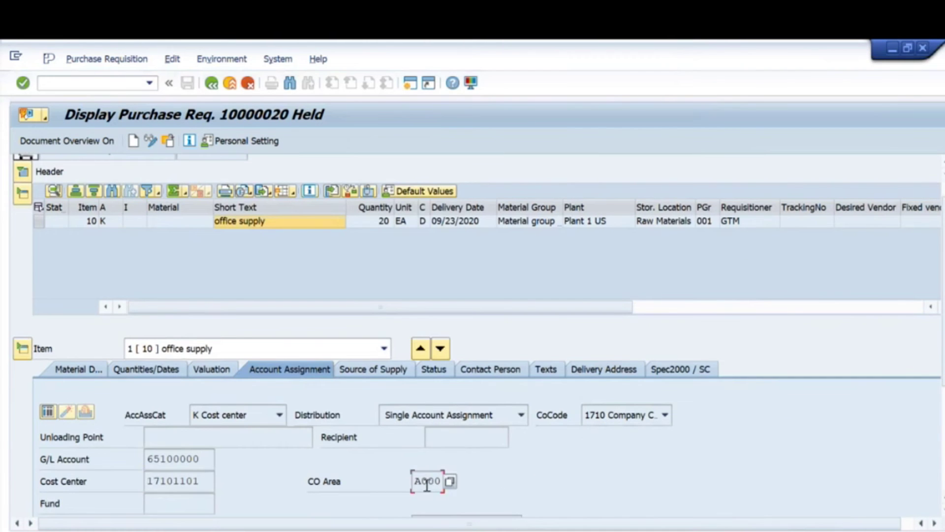
left_click(168, 482)
left_click(145, 503)
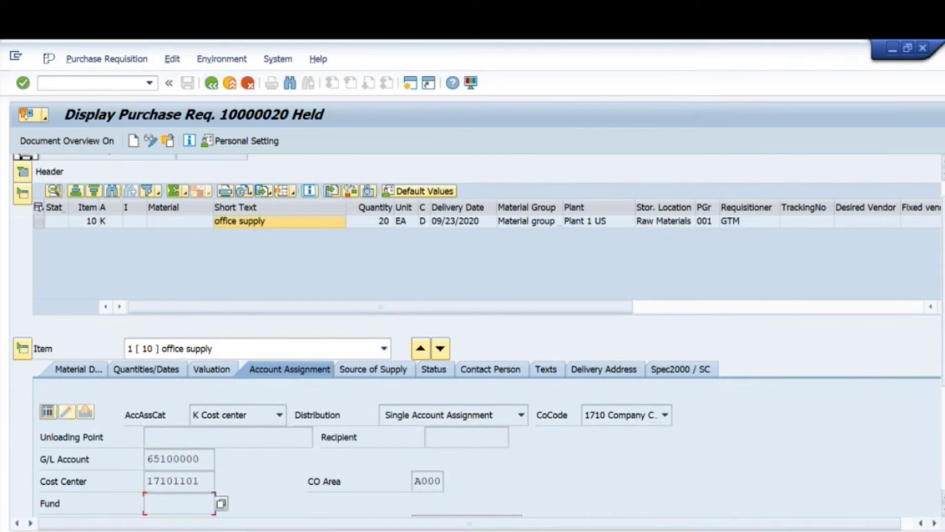
scroll(473, 335, "down", 3)
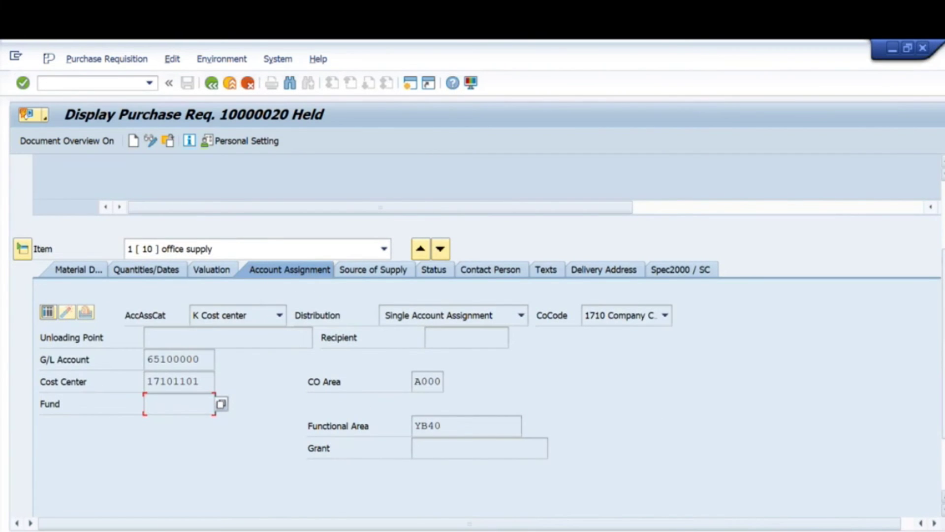
scroll(109, 300, "up", 3)
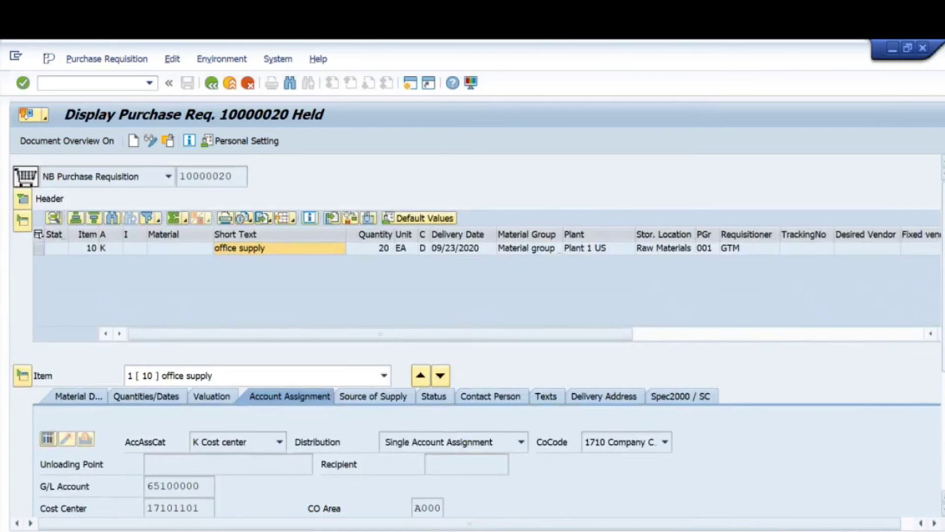
left_click(104, 249)
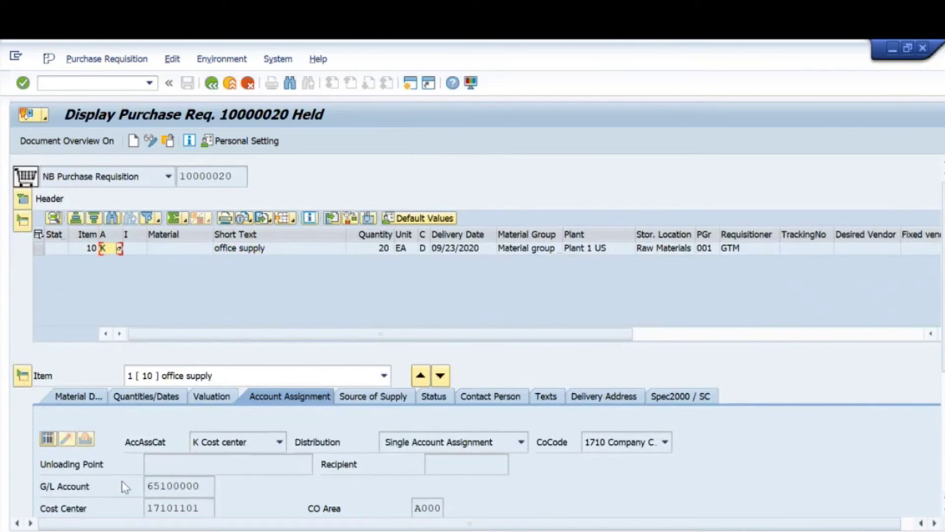
On requisition 10000061, check item 10's short text and list the account assignment categories for its X cell
scroll(332, 310, "down", 3)
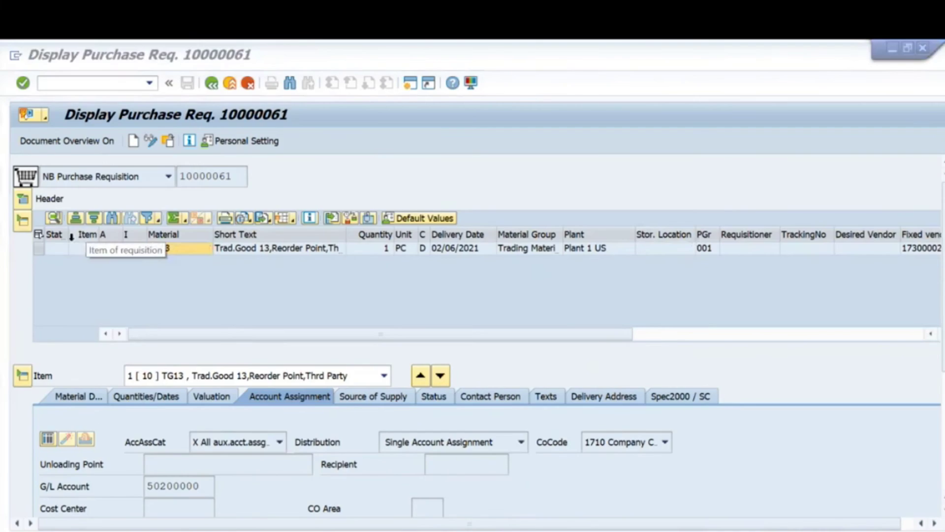
left_click(253, 250)
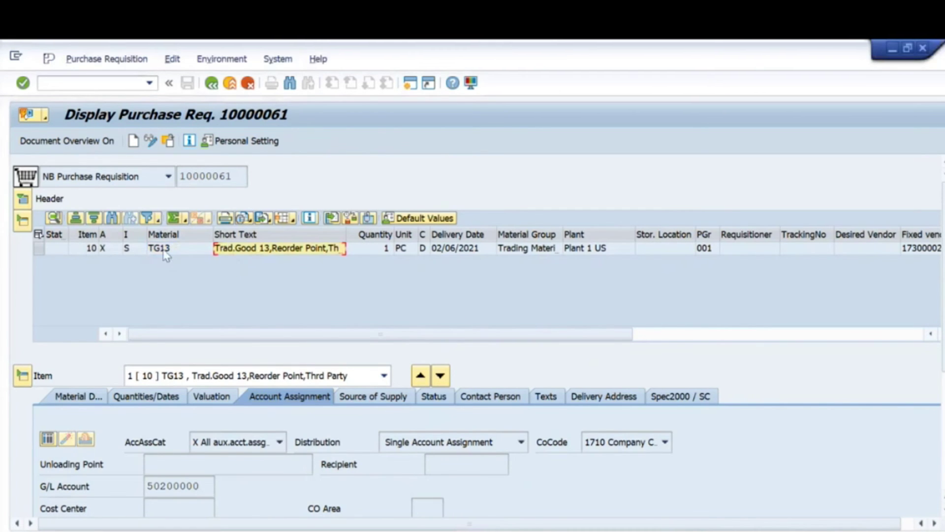
left_click(105, 251)
left_click(120, 249)
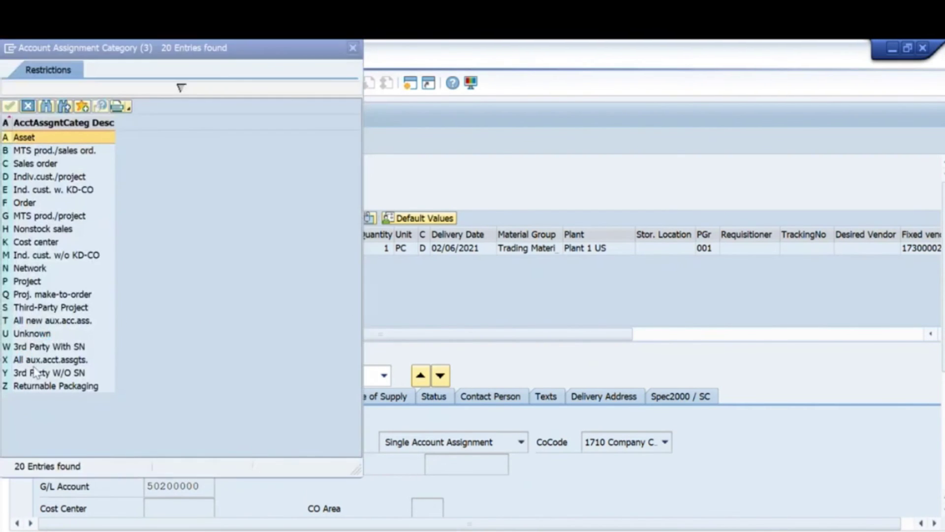
Keep item 10 on category X, confirm item category S (Third-party), and scroll to its assignment fields
left_click(37, 363)
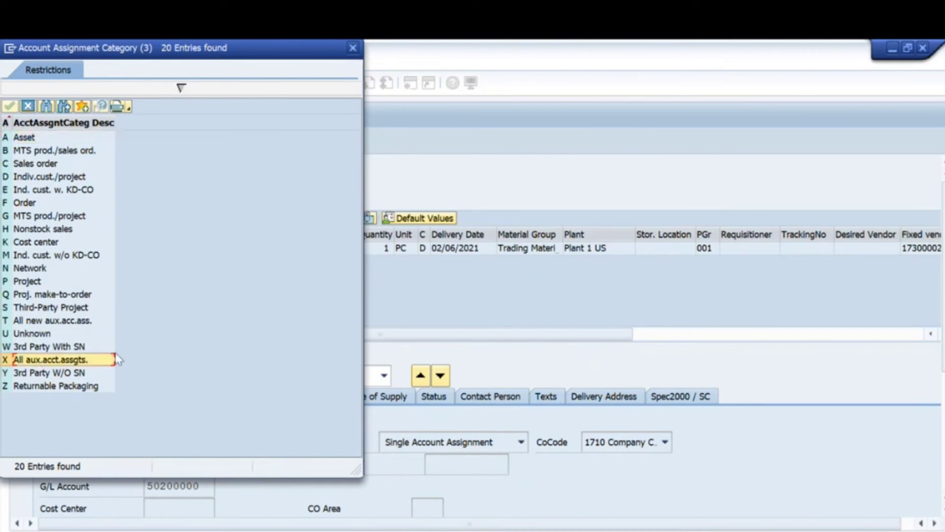
left_click(353, 50)
left_click(134, 249)
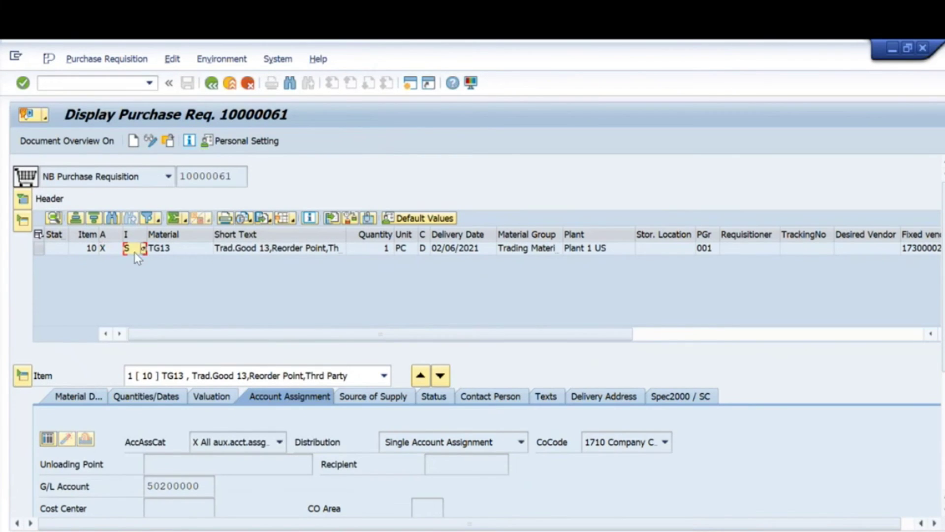
double_click(143, 247)
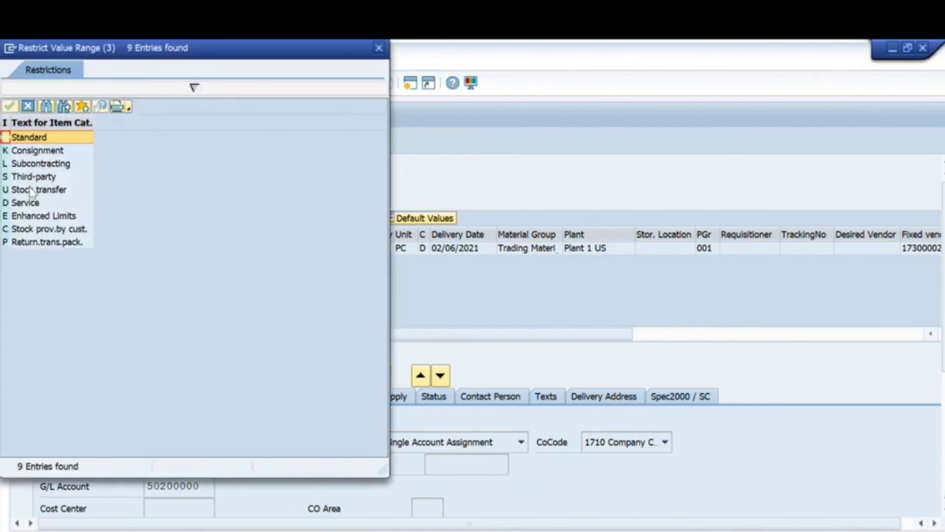
left_click(31, 178)
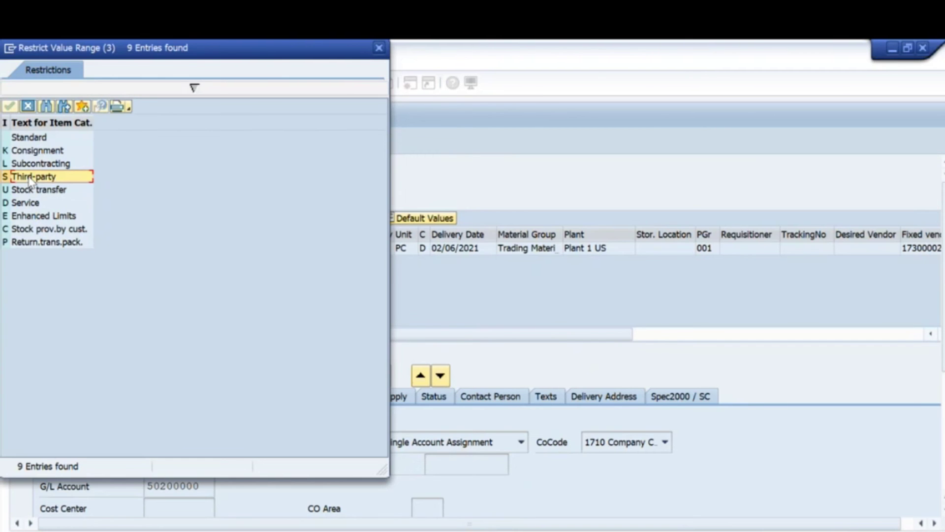
double_click(31, 178)
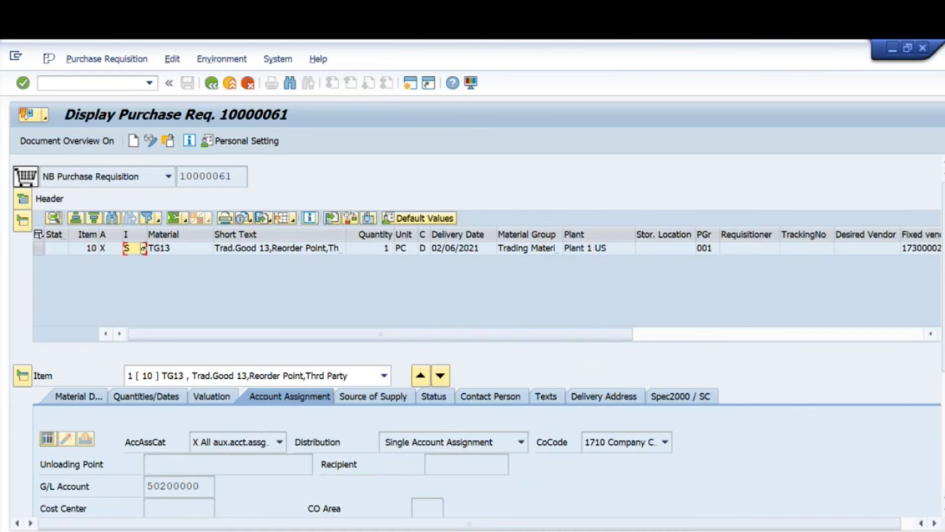
scroll(591, 438, "down", 3)
Check item 10's G/L account, cost center, order and WBS fields, then list its assignment categories
left_click(202, 399)
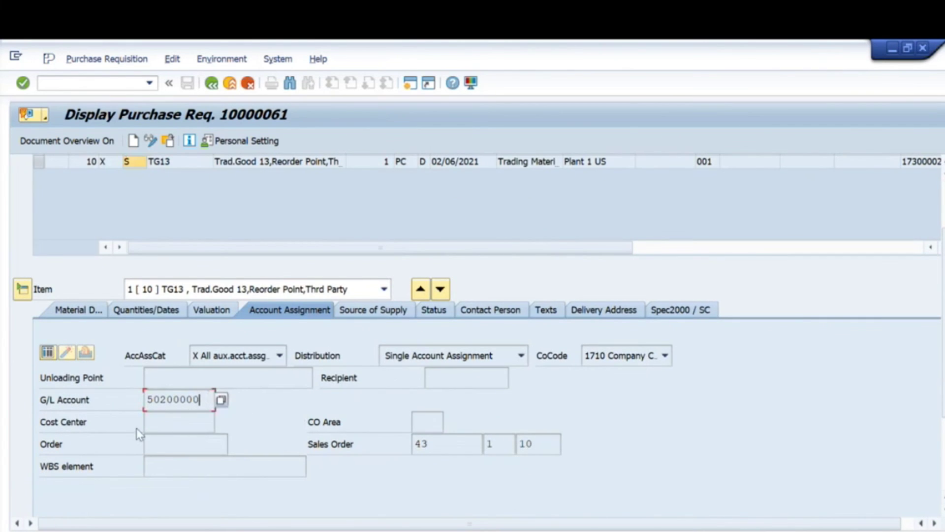
left_click(175, 422)
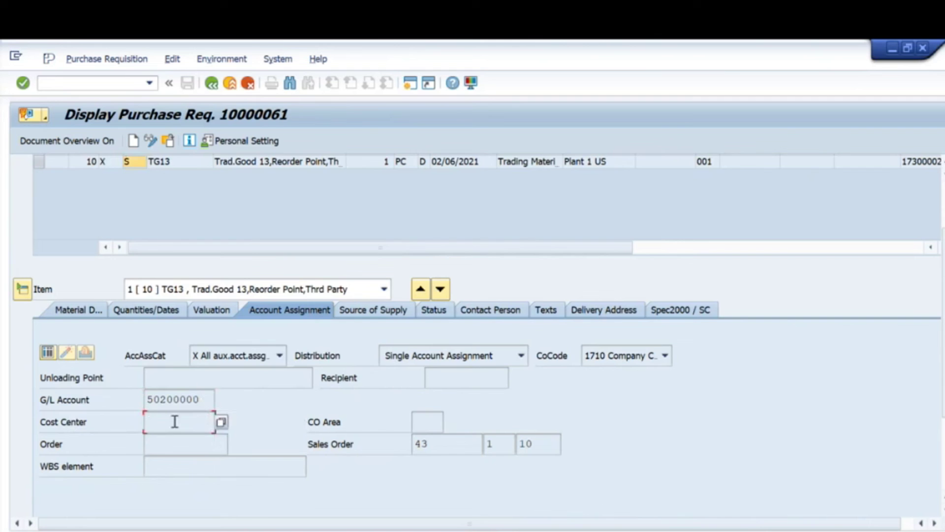
left_click(172, 447)
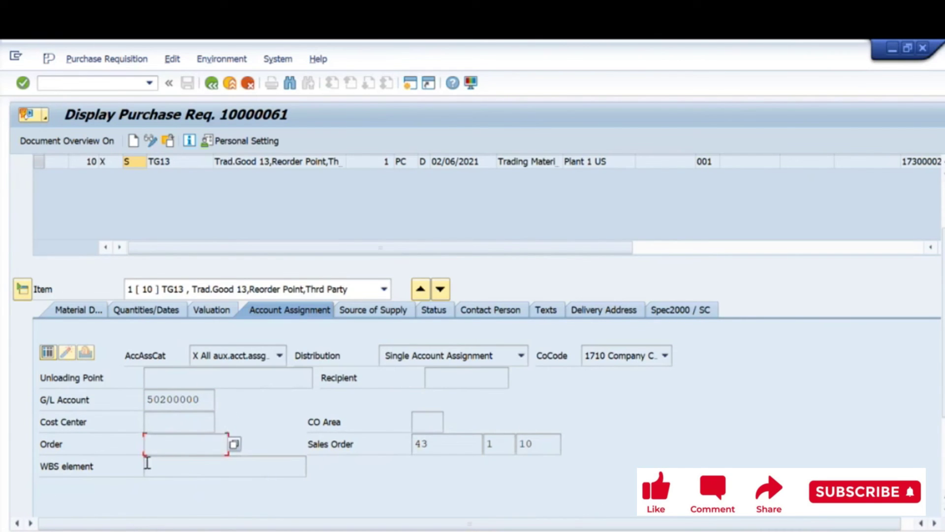
left_click(162, 467)
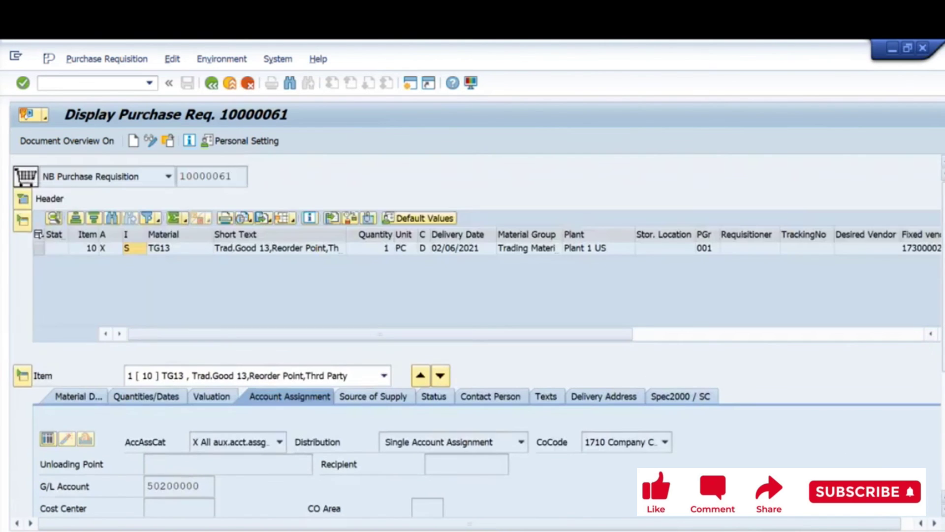
left_click(108, 248)
left_click(120, 249)
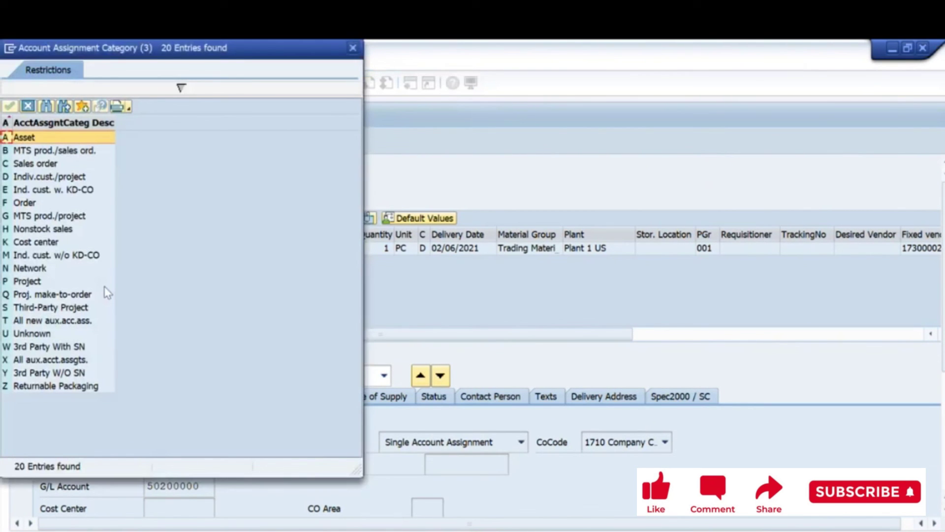
Look at the Project category and close the category lists without changing item 10
left_click(25, 282)
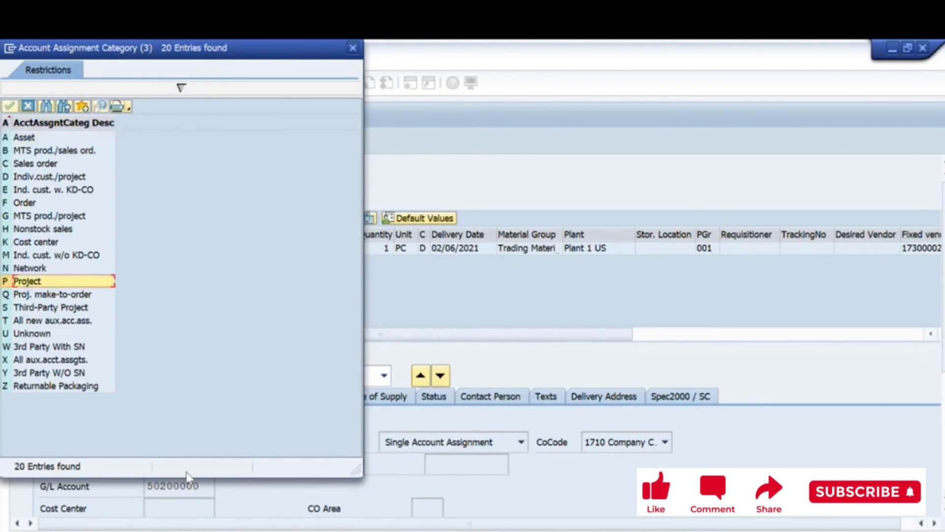
left_click(353, 48)
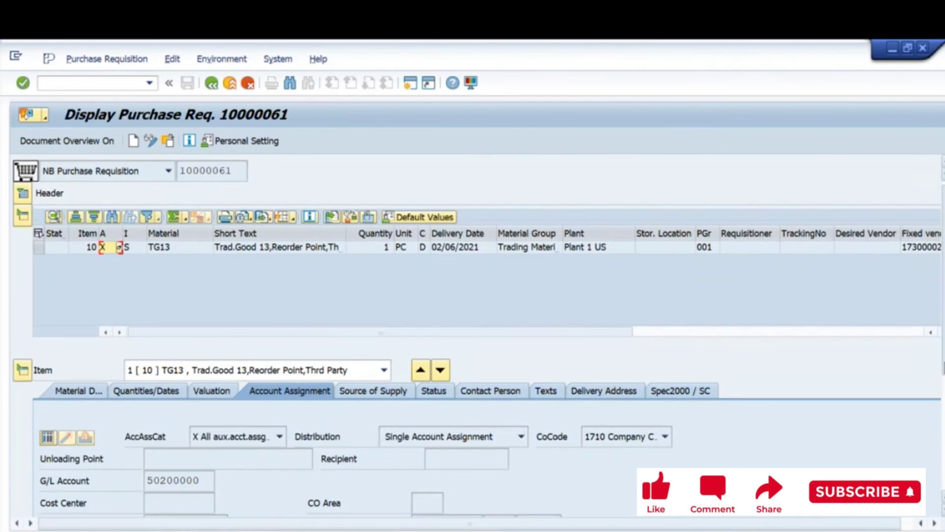
scroll(912, 438, "down", 3)
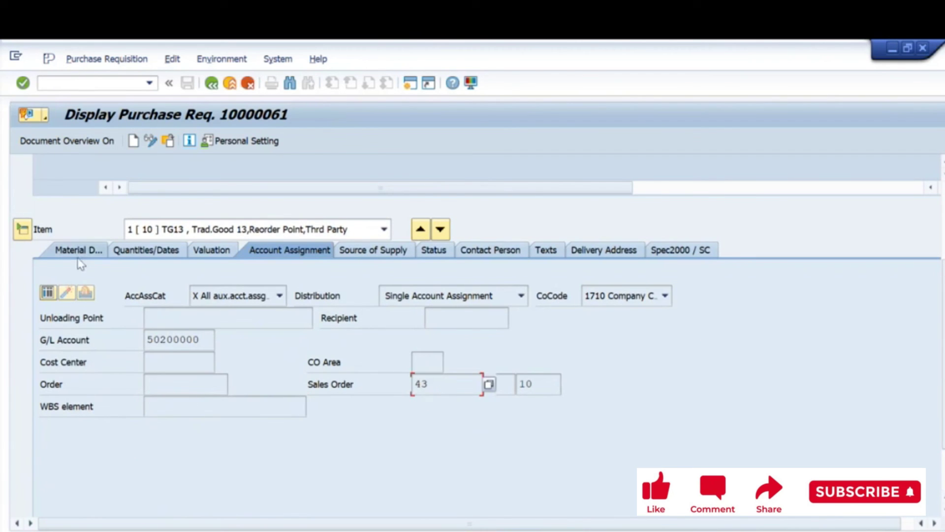
left_click(261, 295)
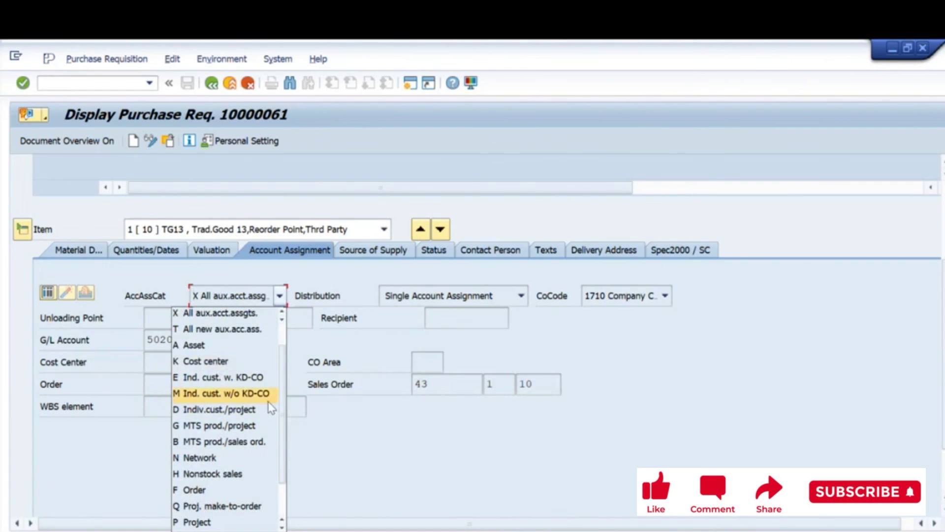
left_click(131, 290)
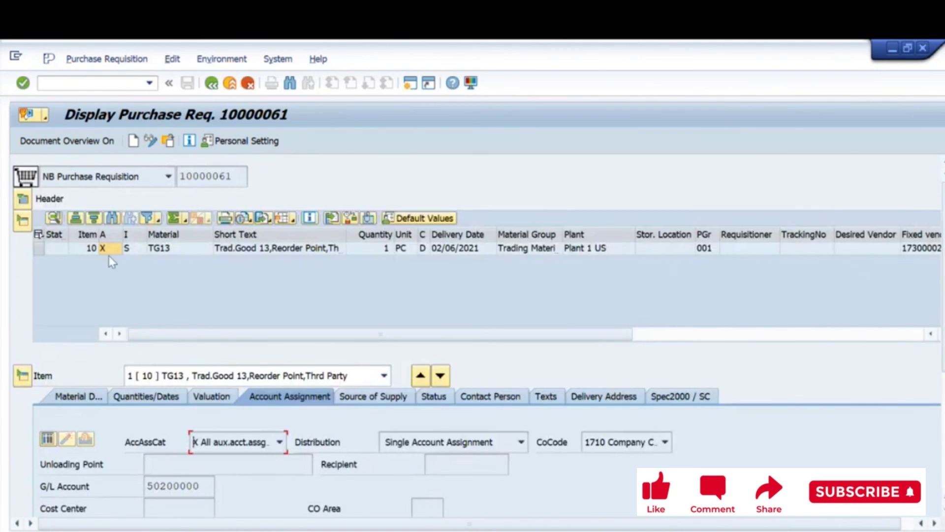
Reselect category X (All aux.acct.assgts.) for item 10 from the value list and reopen the category choices
left_click(120, 250)
left_click(119, 249)
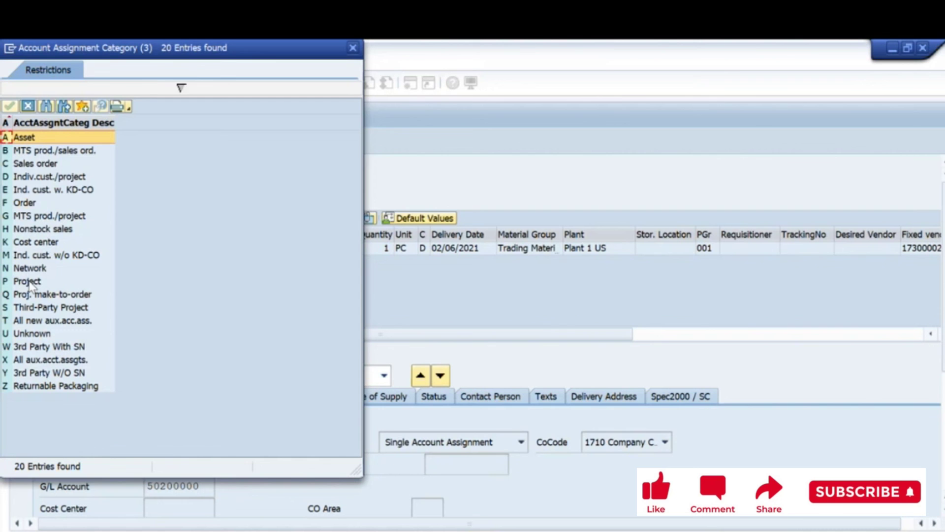
double_click(50, 360)
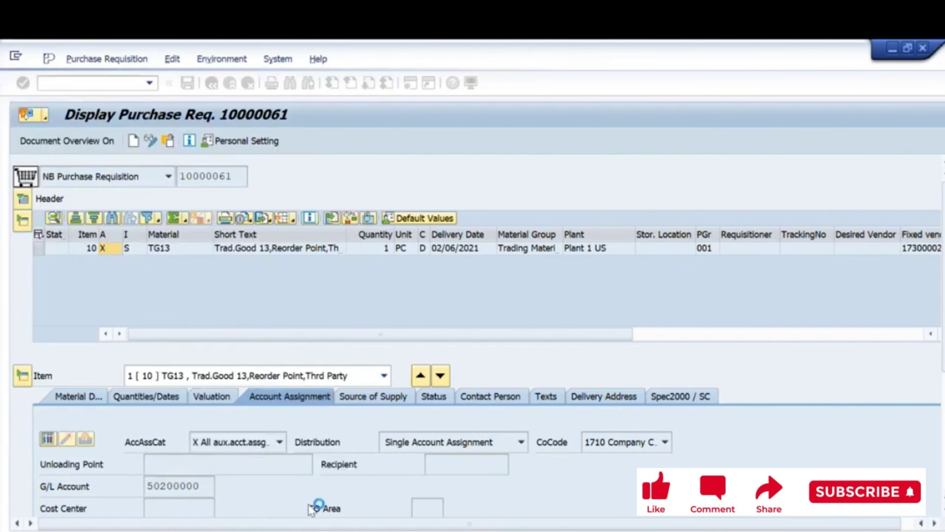
left_click(278, 443)
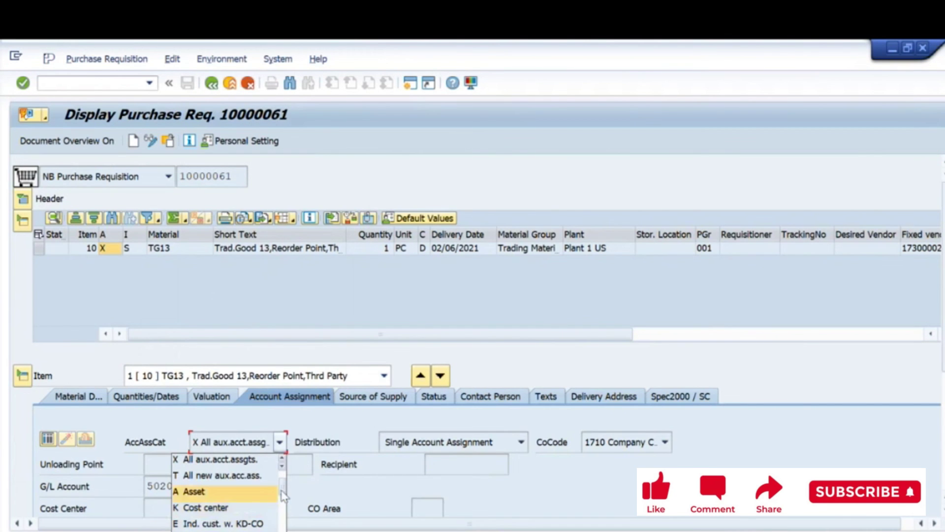
Check item 10's sales order 43 / 1 / 10, Order, WBS and Cost Center fields, then return to the item overview
left_click(283, 507)
scroll(282, 507, "down", 3)
left_click(464, 415)
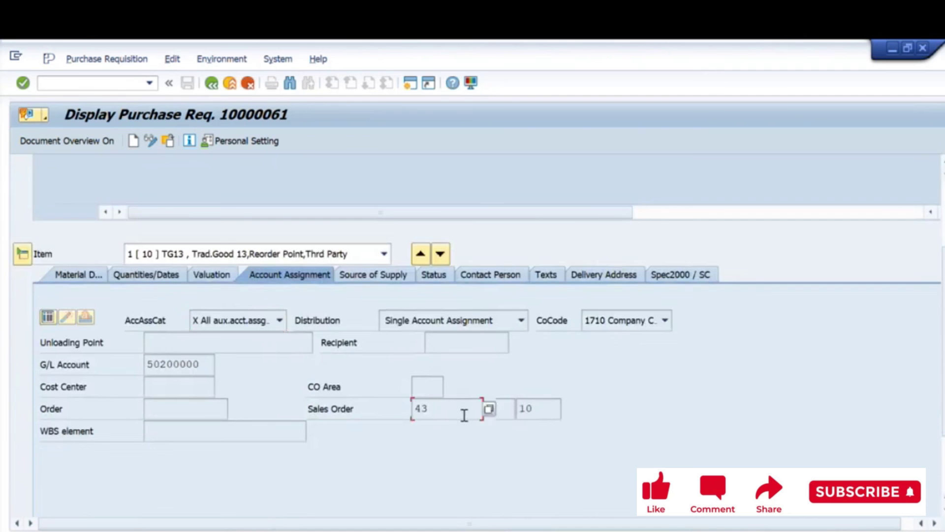
left_click(162, 409)
left_click(158, 433)
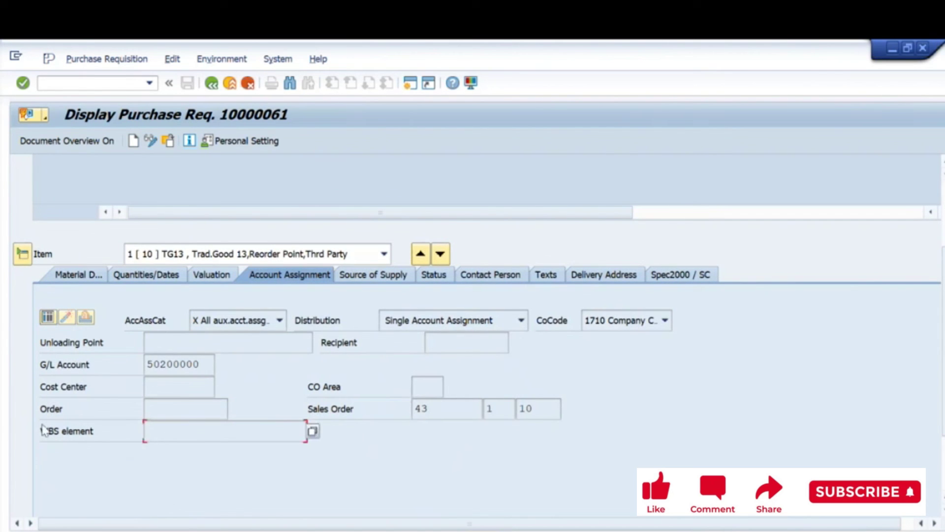
left_click(159, 408)
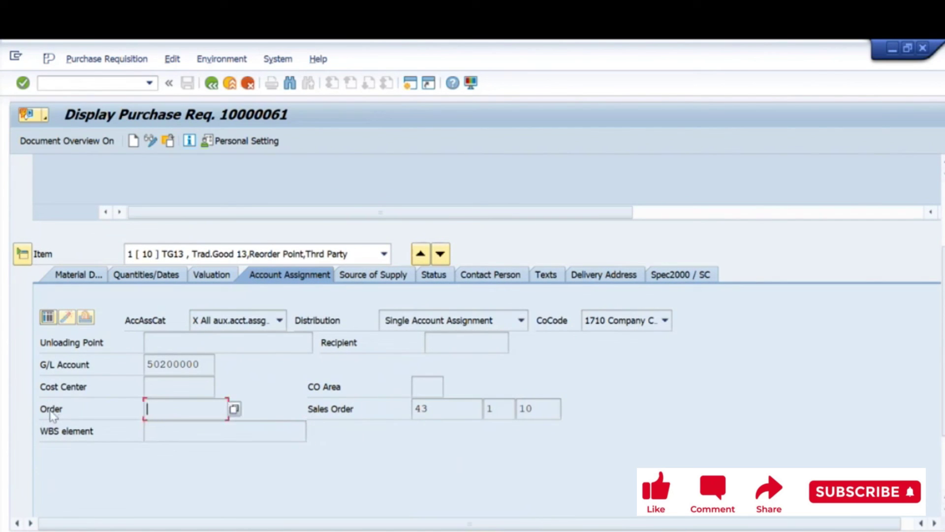
left_click(195, 387)
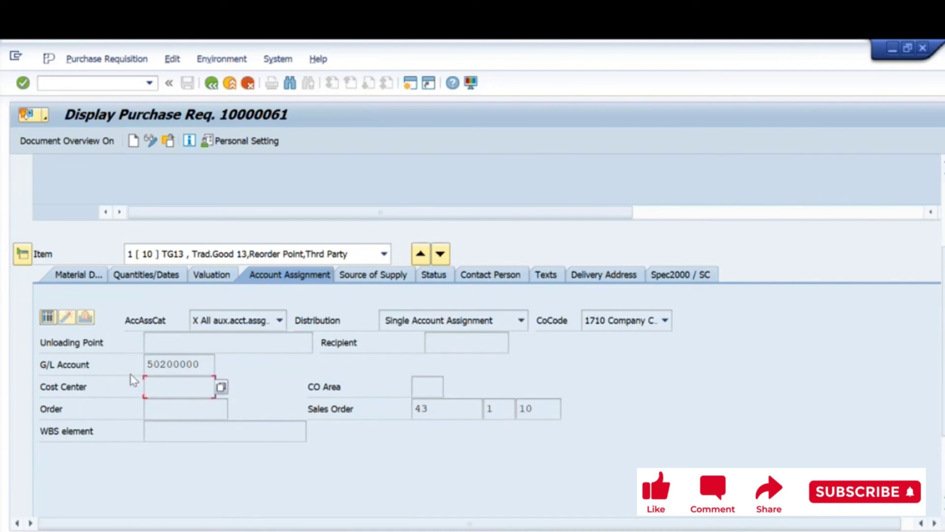
left_click(453, 410)
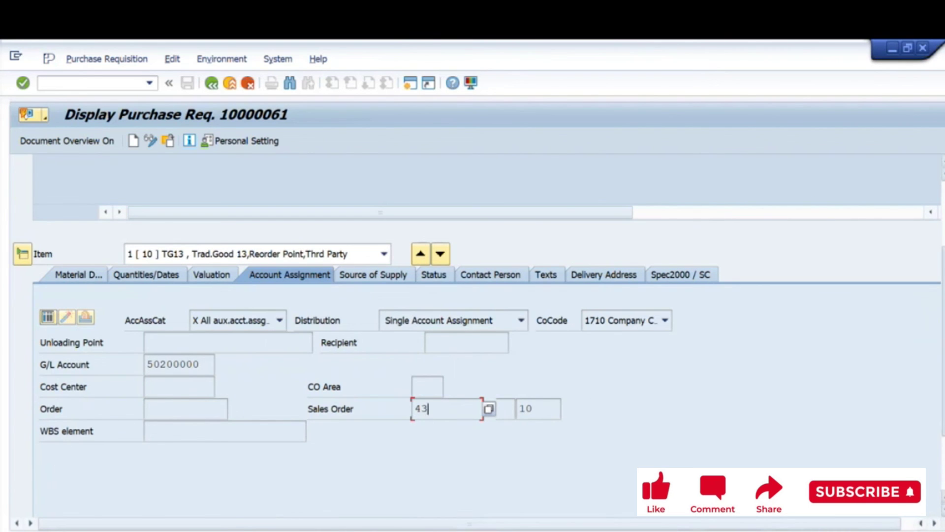
scroll(473, 344, "up", 5)
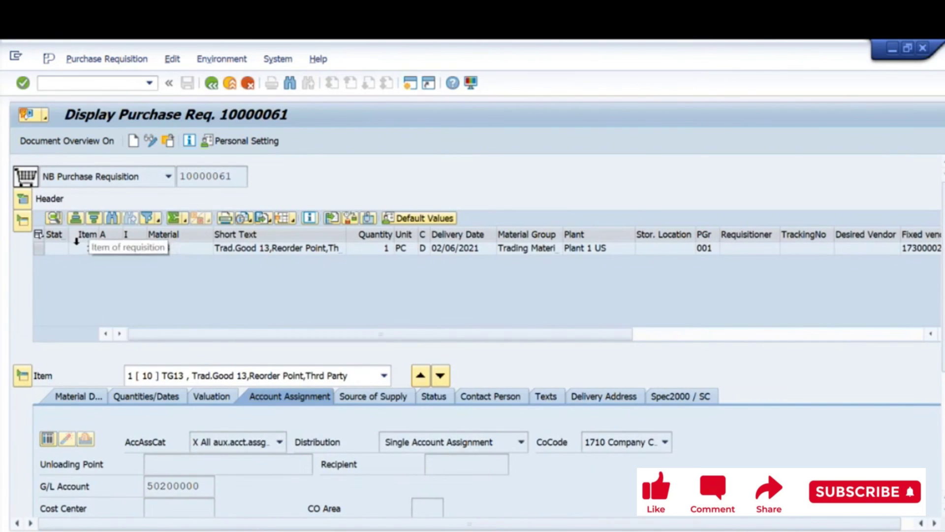